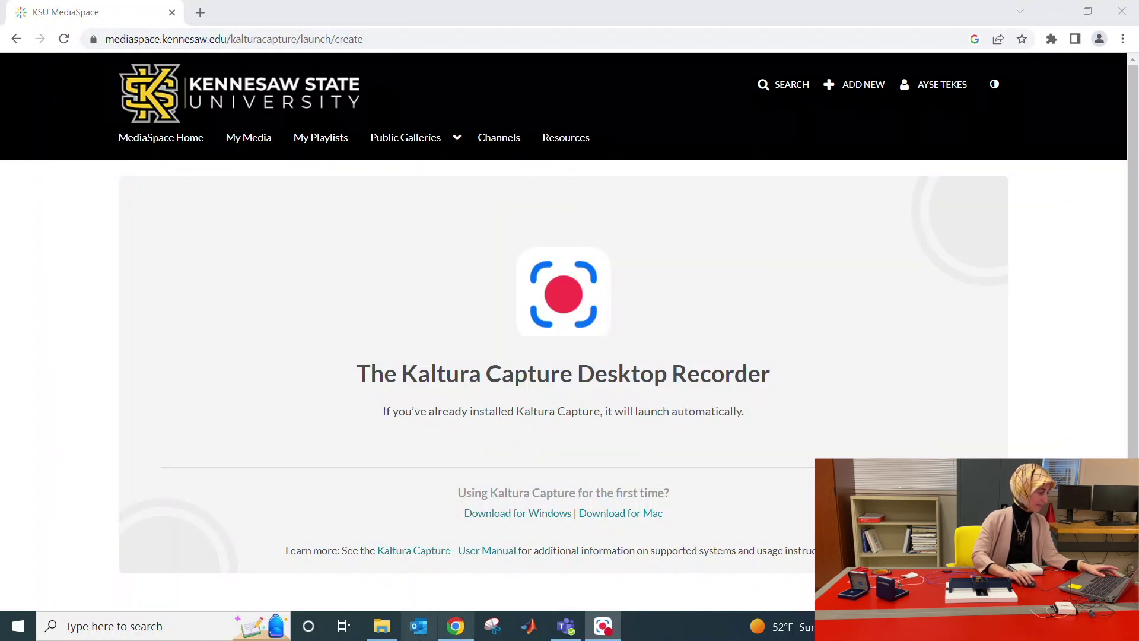
Launch NI SignalExpress 2015, create an empty SignalExpress project and maximize its window
click(208, 624)
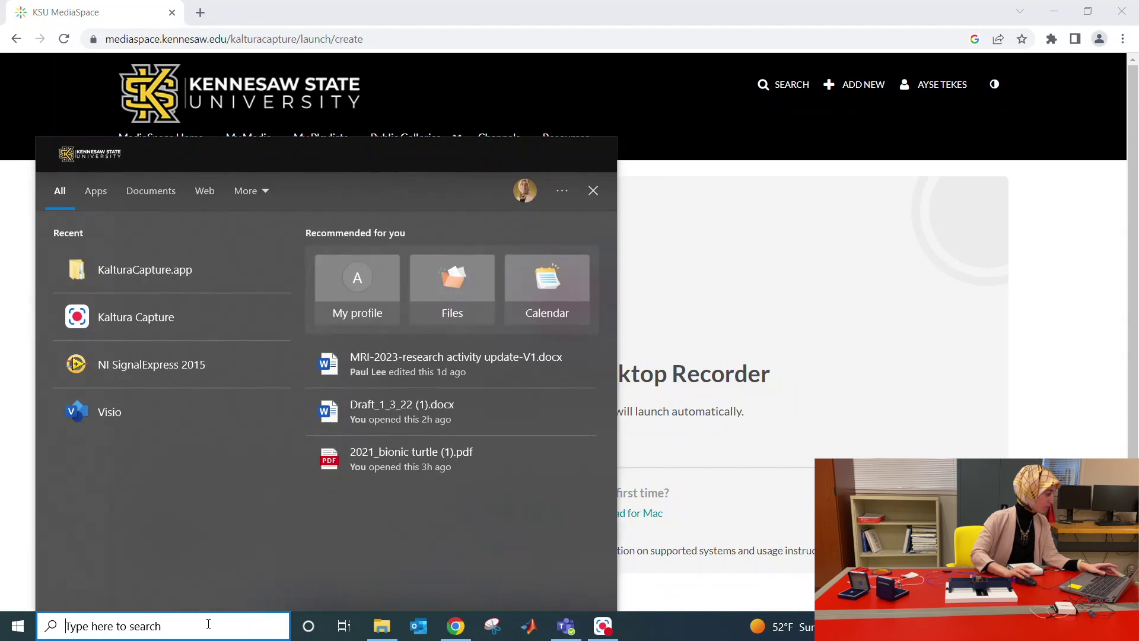
text(ni signa)
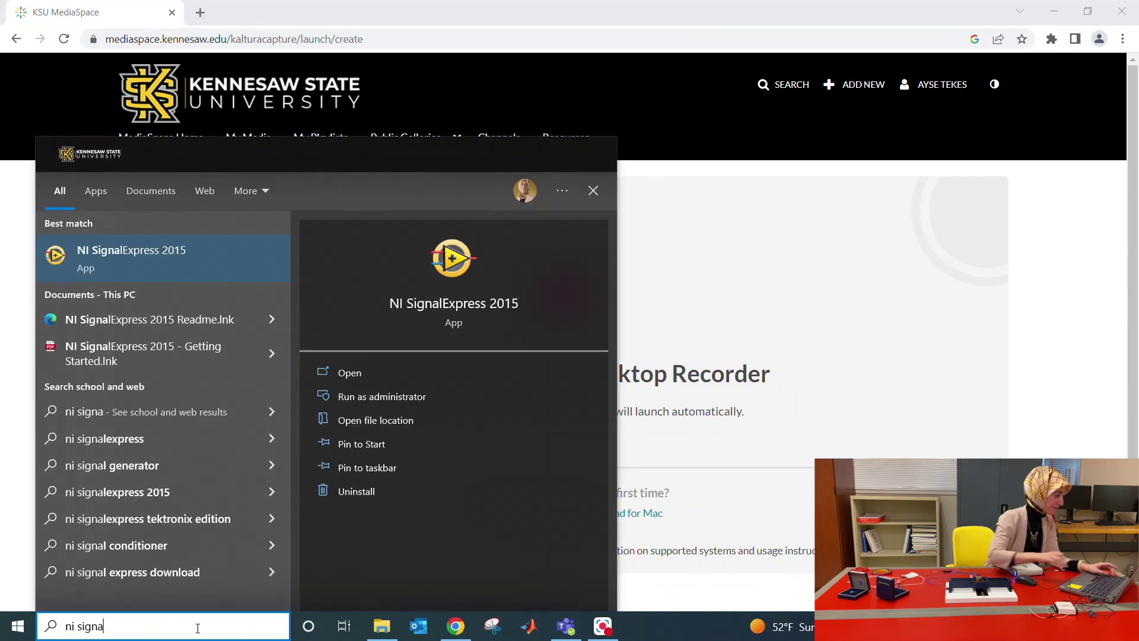
click(178, 257)
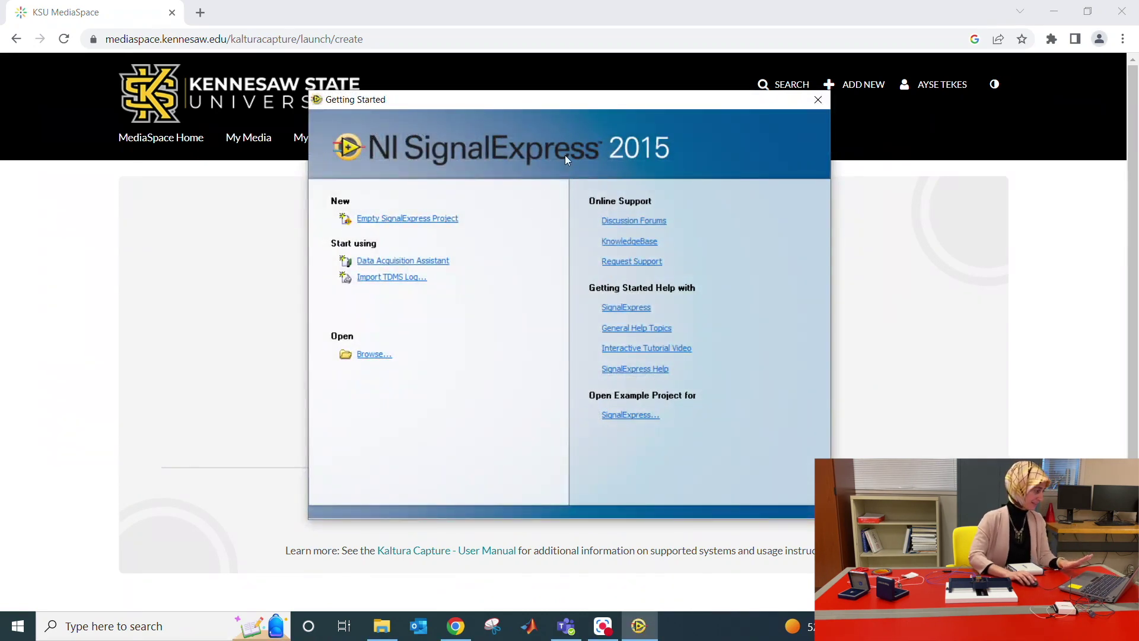
click(411, 219)
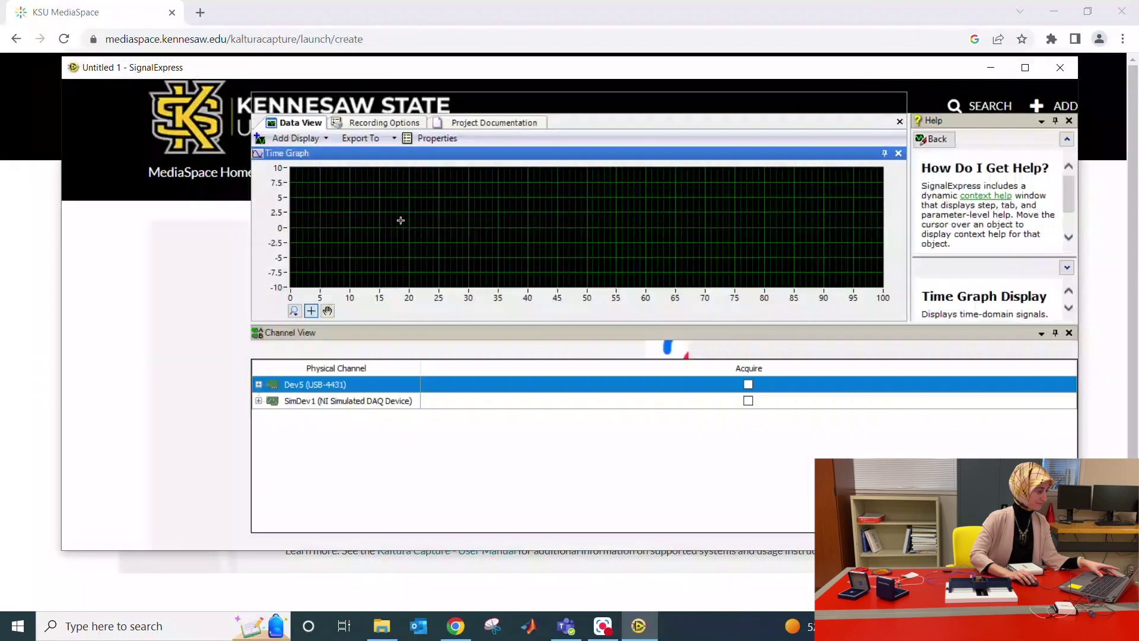
double_click(356, 67)
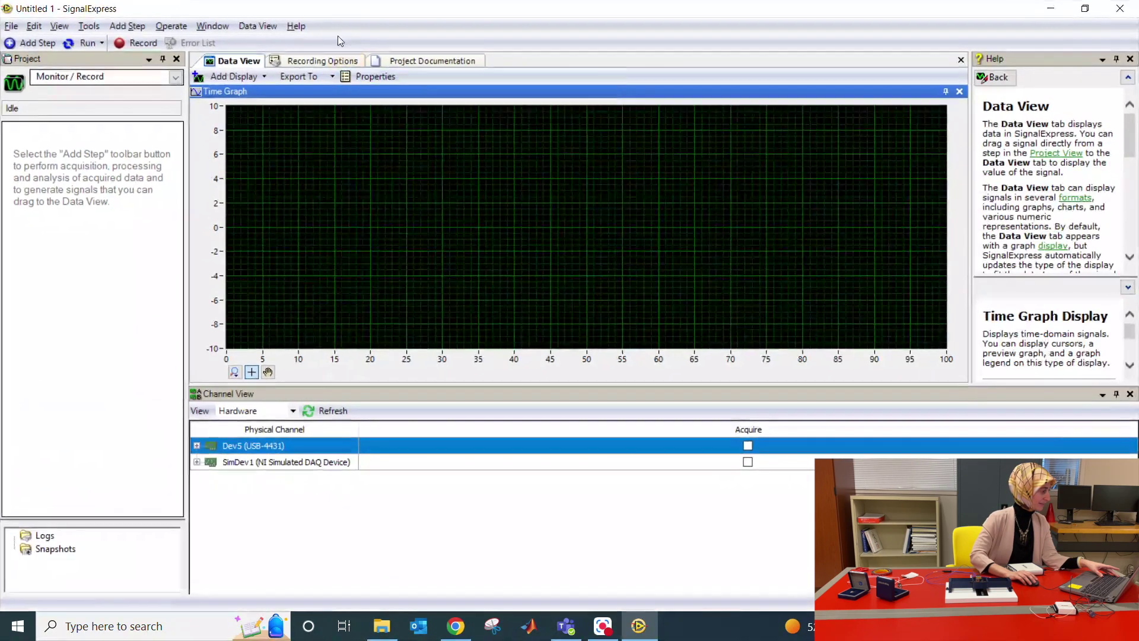
Add a DAQmx Acquire analog input step for IEPE acceleration to the project
click(27, 43)
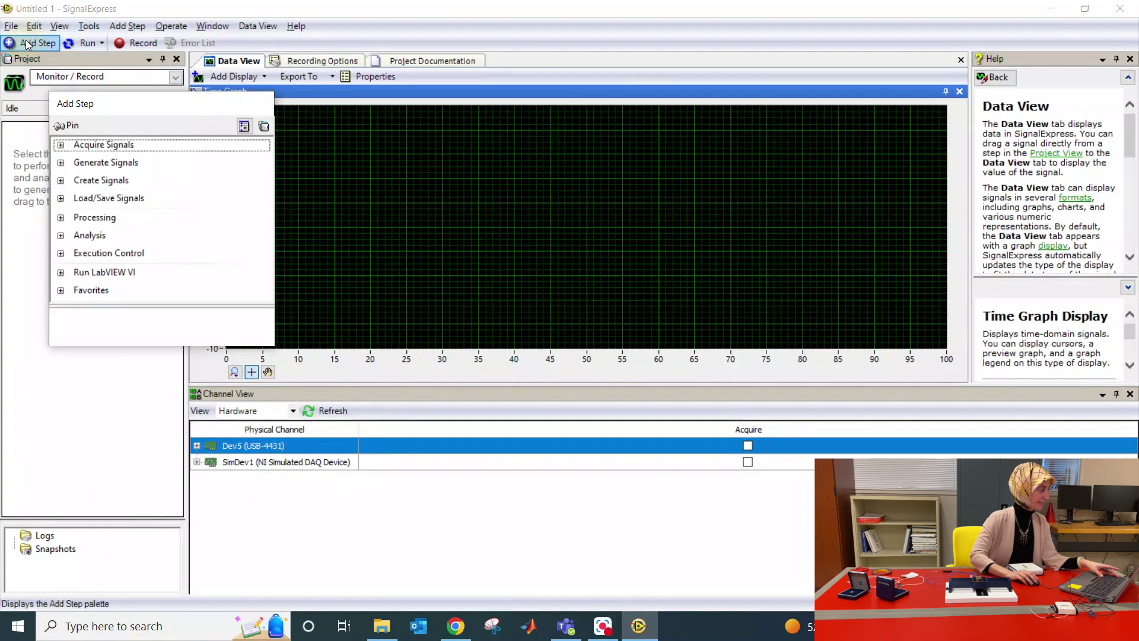
click(62, 145)
click(77, 163)
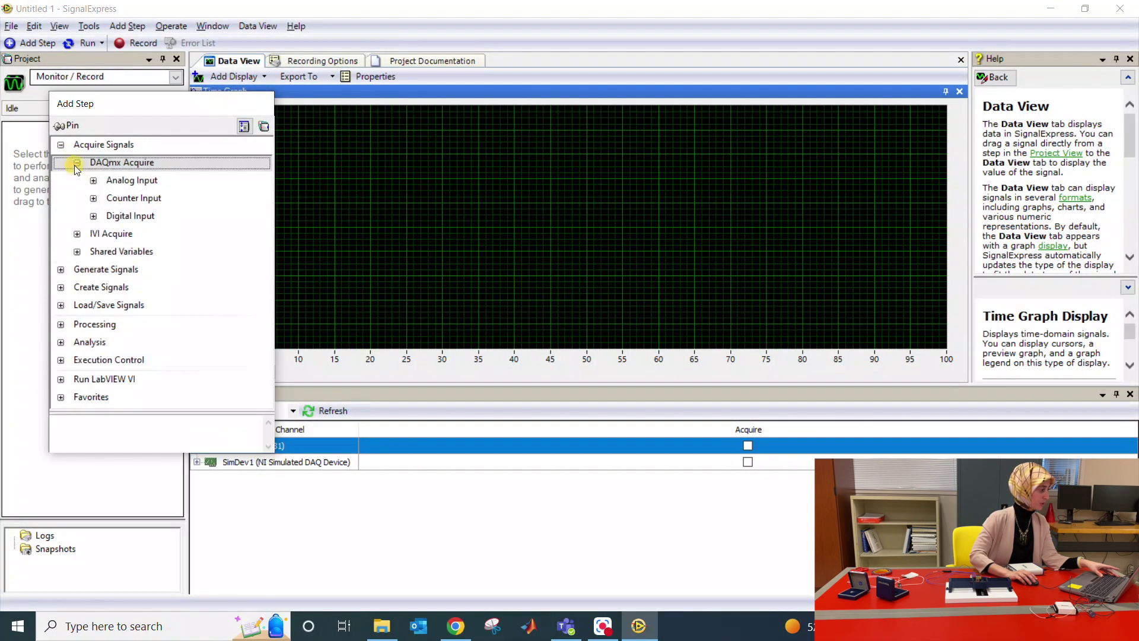
click(92, 181)
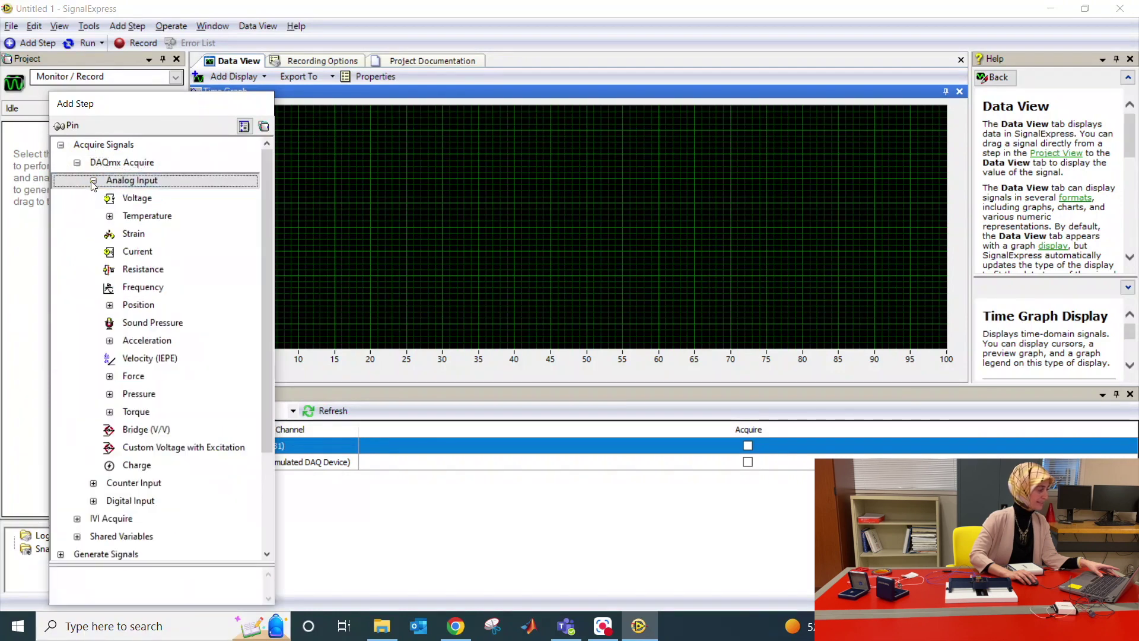
double_click(133, 344)
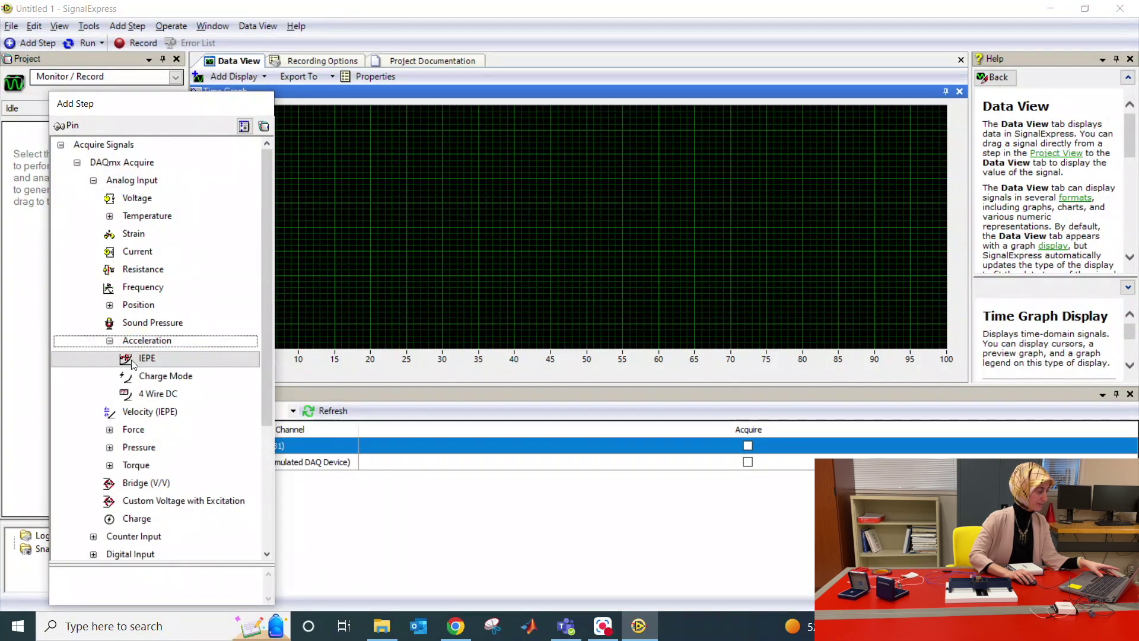
double_click(140, 359)
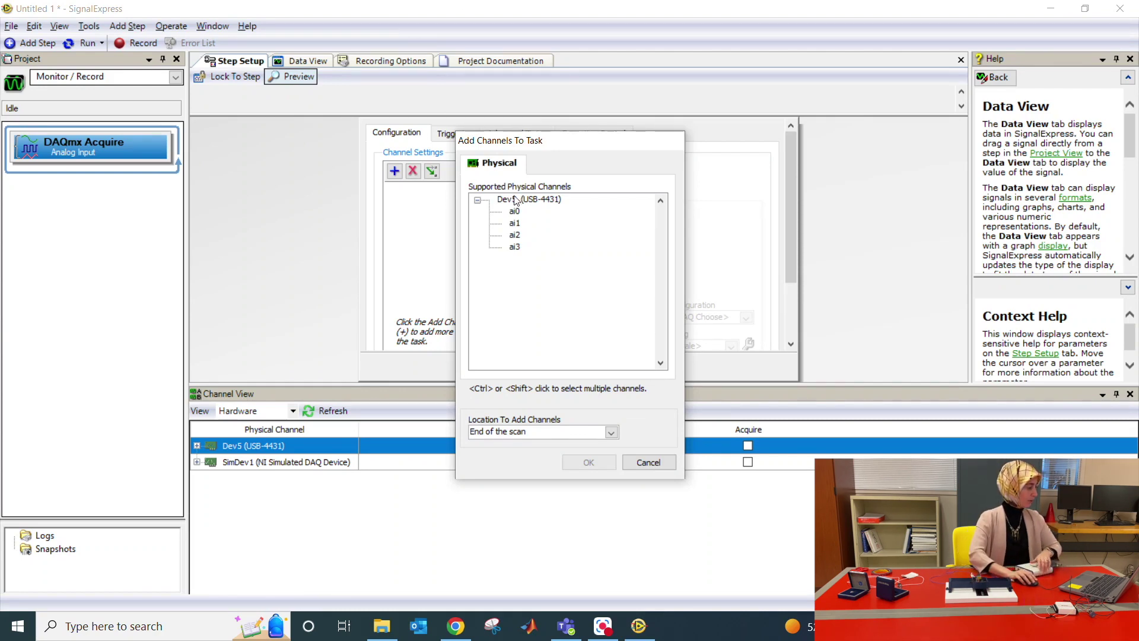
Add physical channel ai0 of Dev5 (USB-4431) to the acquisition task
click(514, 212)
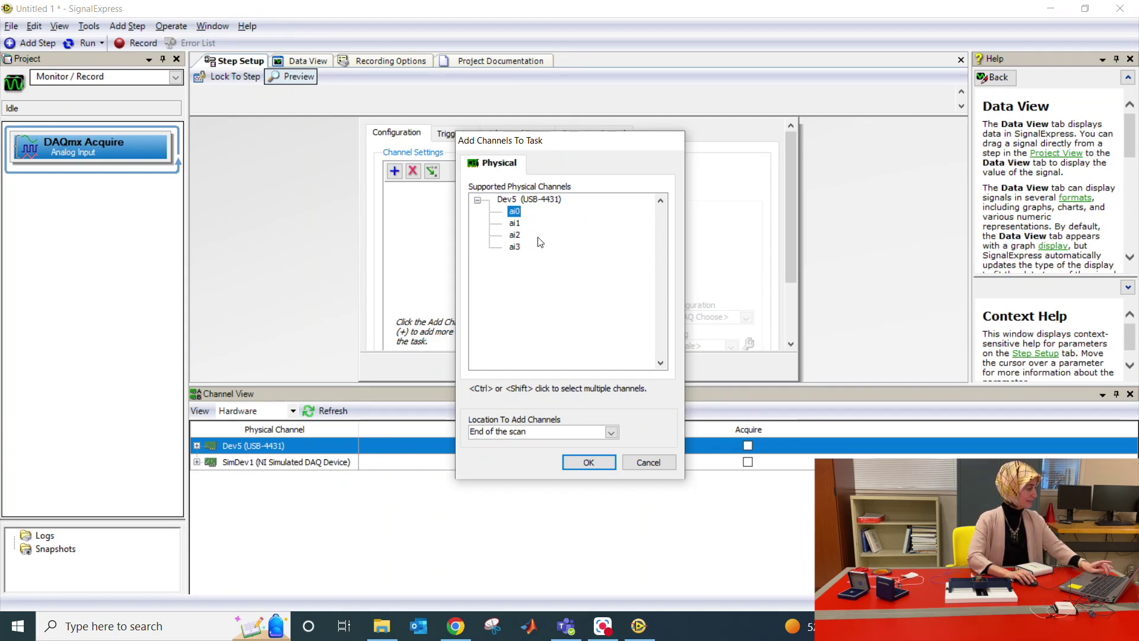
shift+click(515, 235)
shift+click(515, 246)
click(514, 212)
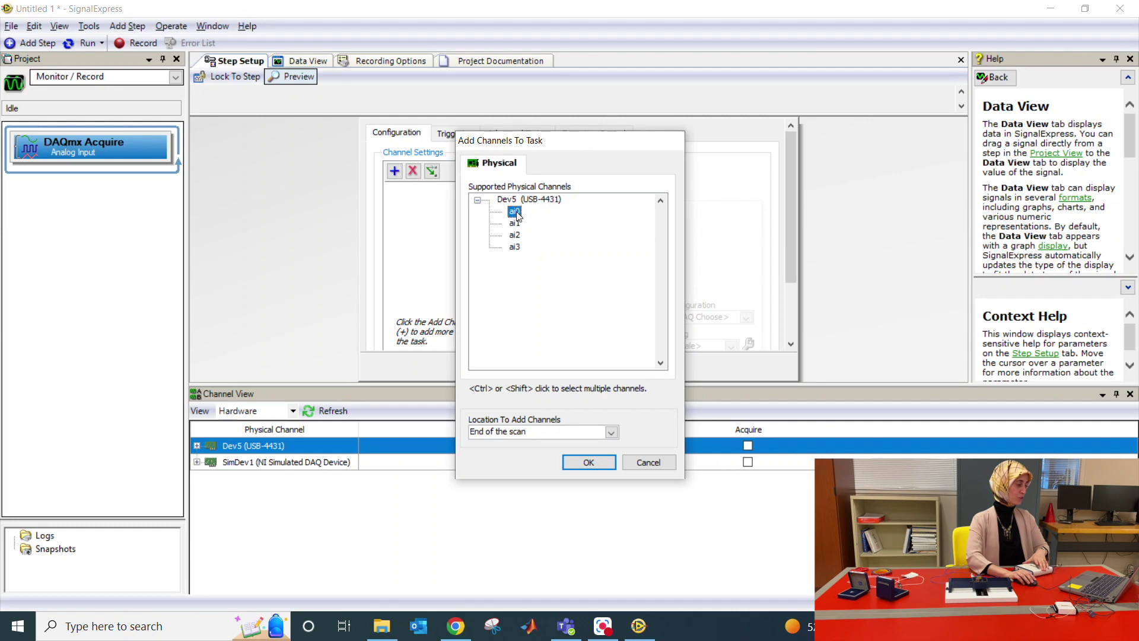
click(591, 463)
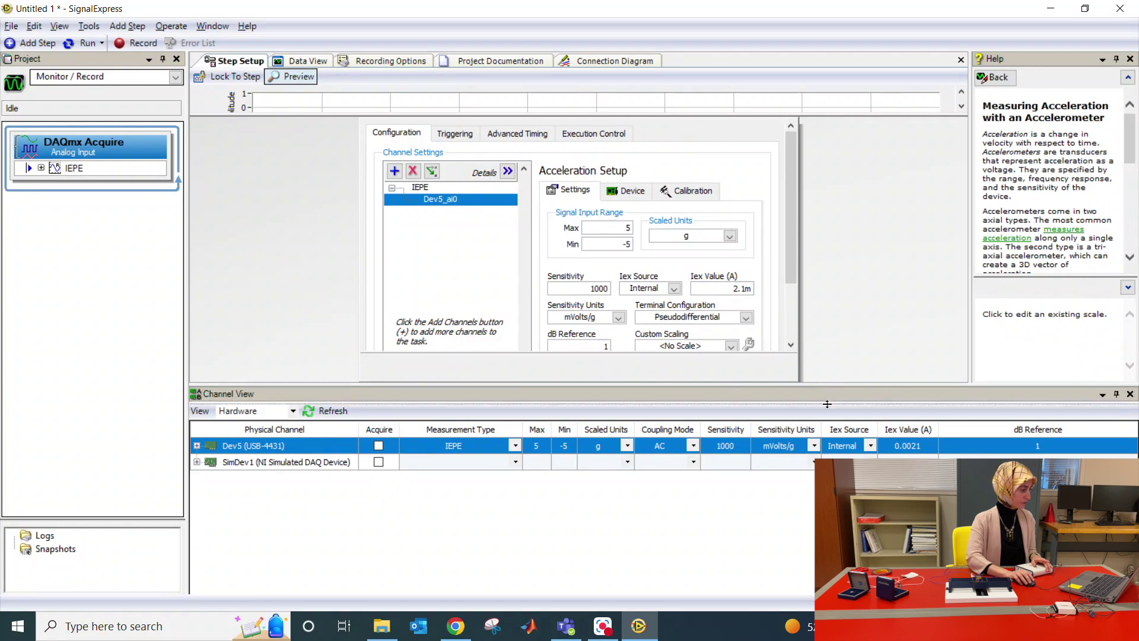
Enlarge the step setup area and set the signal input range to minimum 0 and maximum 10 g
drag(827, 398, 827, 496)
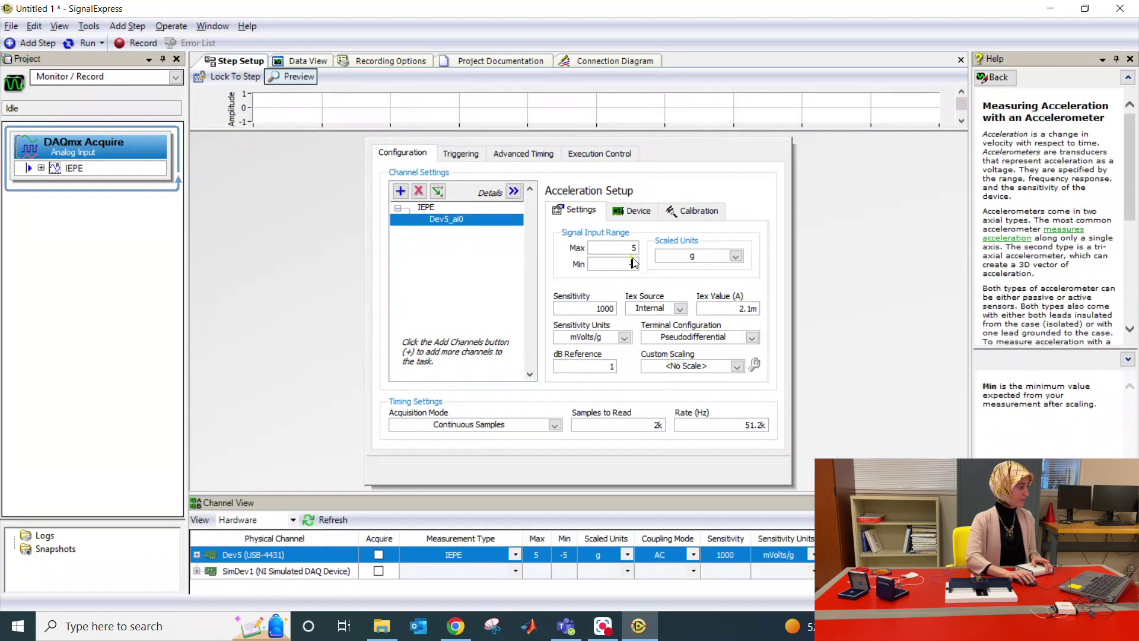
text(0)
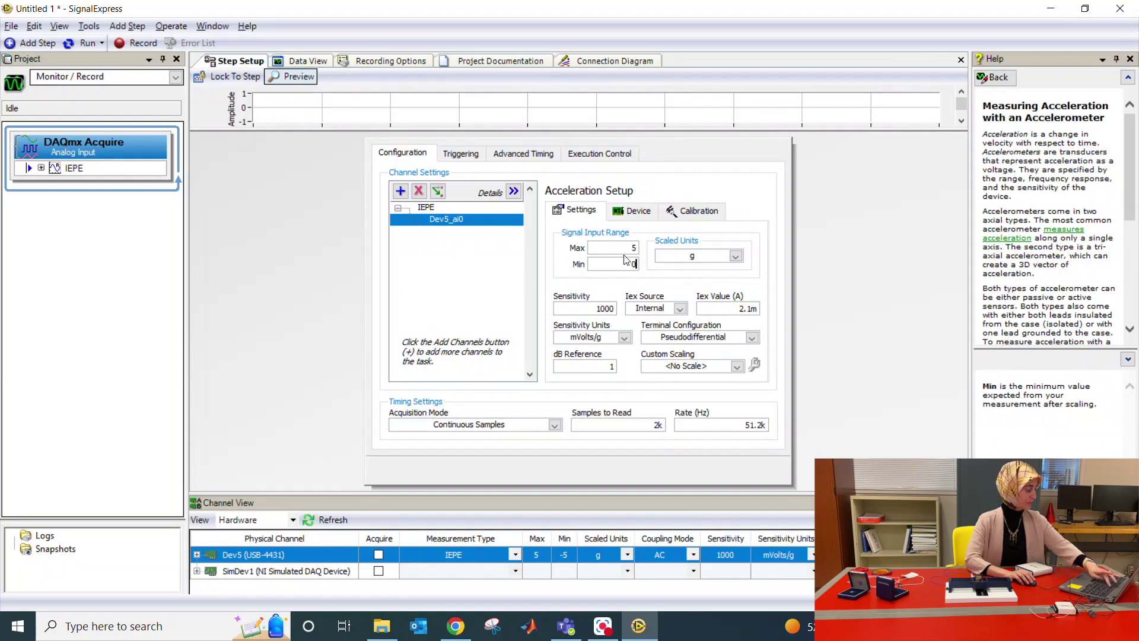
double_click(632, 247)
text(10)
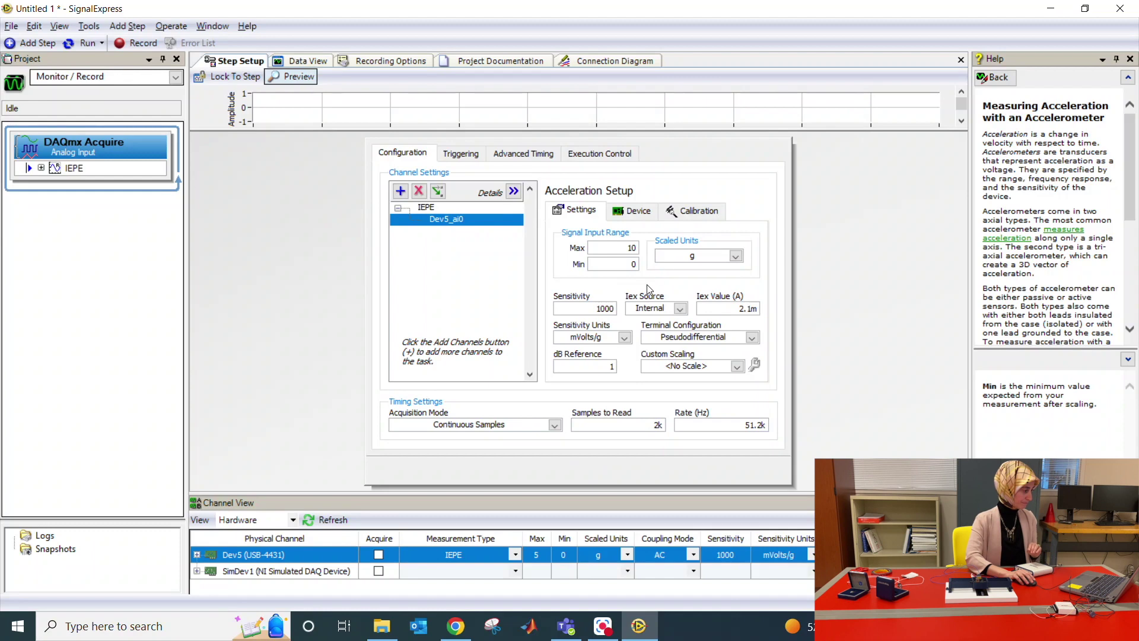
Set the accelerometer sensitivity to 10.12 mVolts/g and the sampling rate to 2k Hz
key(Tab)
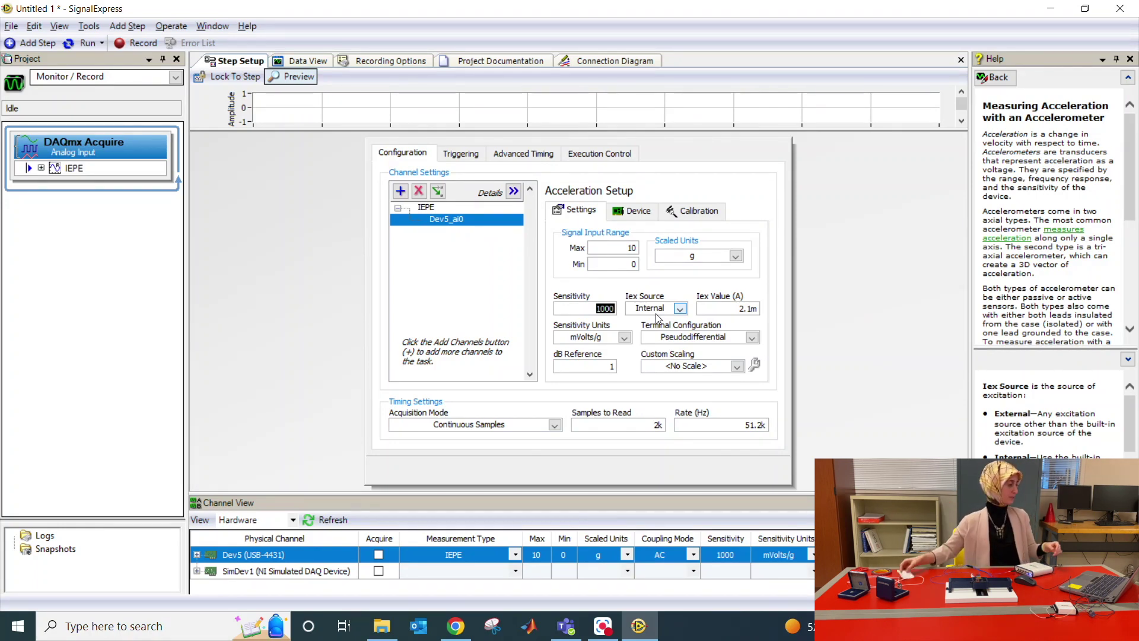
text(10.12)
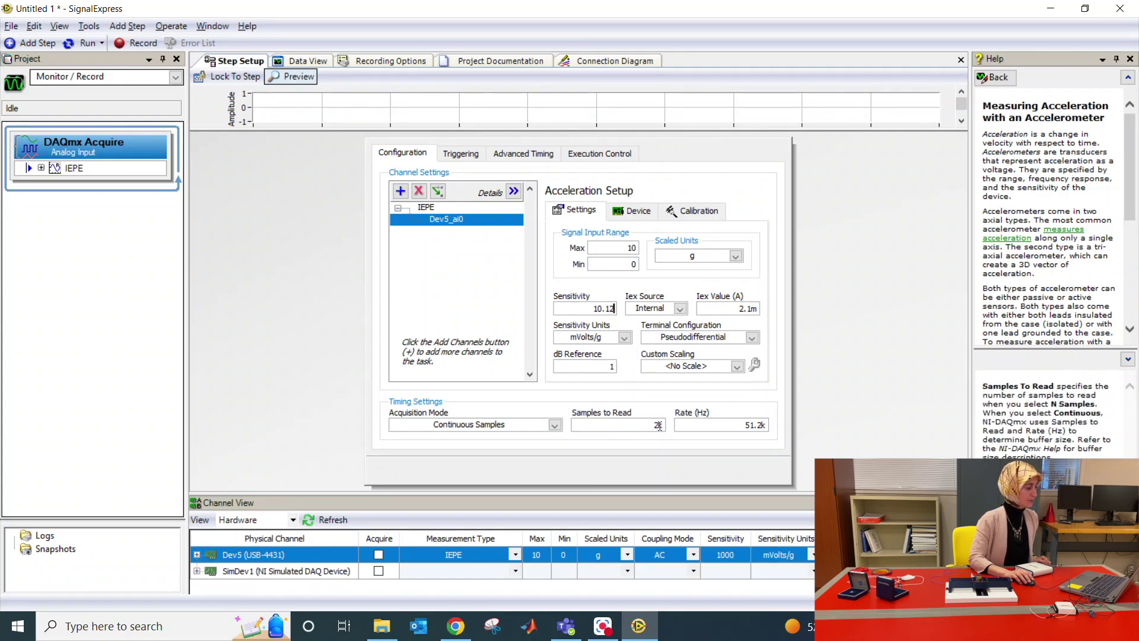
click(730, 426)
text(2k)
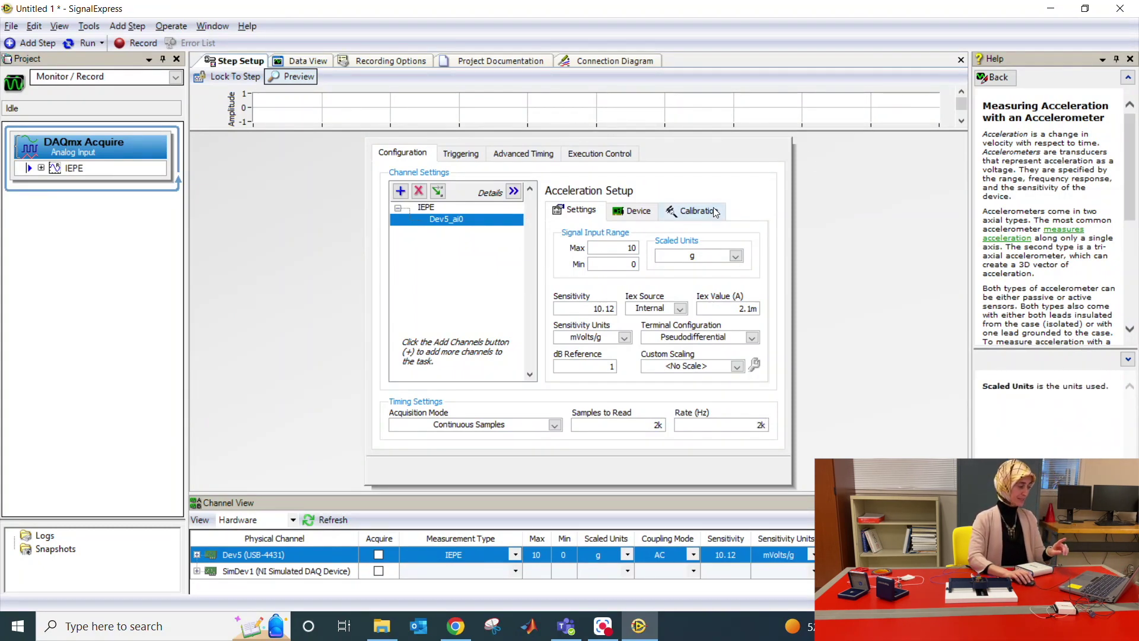
Enlarge the preview graph, run the acquisition to view the live vibration signal, and stop it
drag(625, 130, 629, 502)
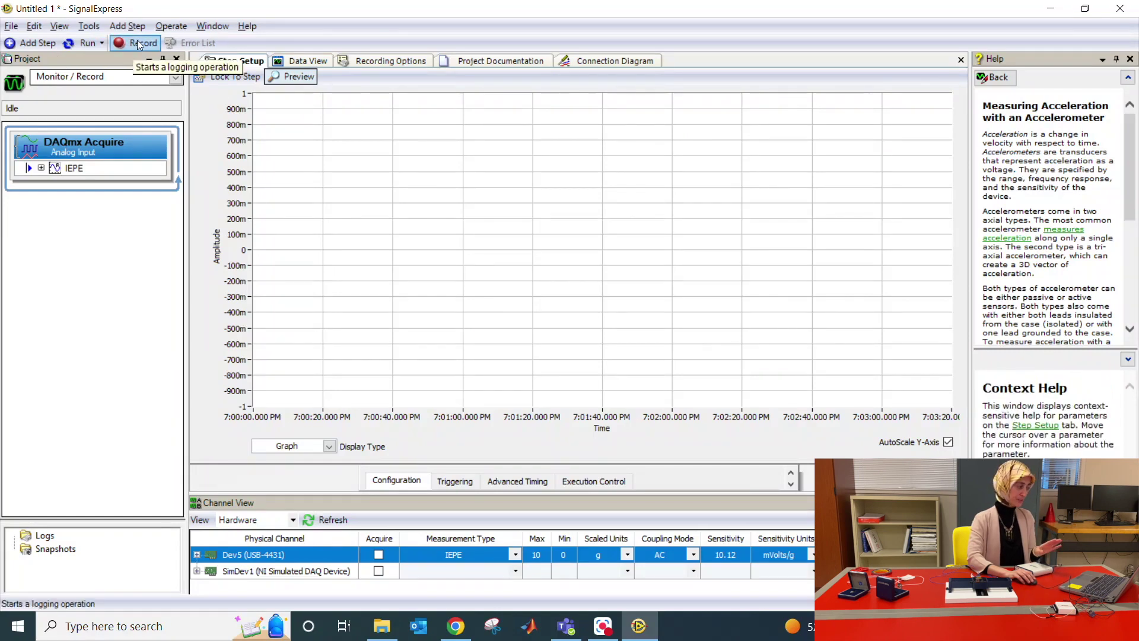
click(80, 49)
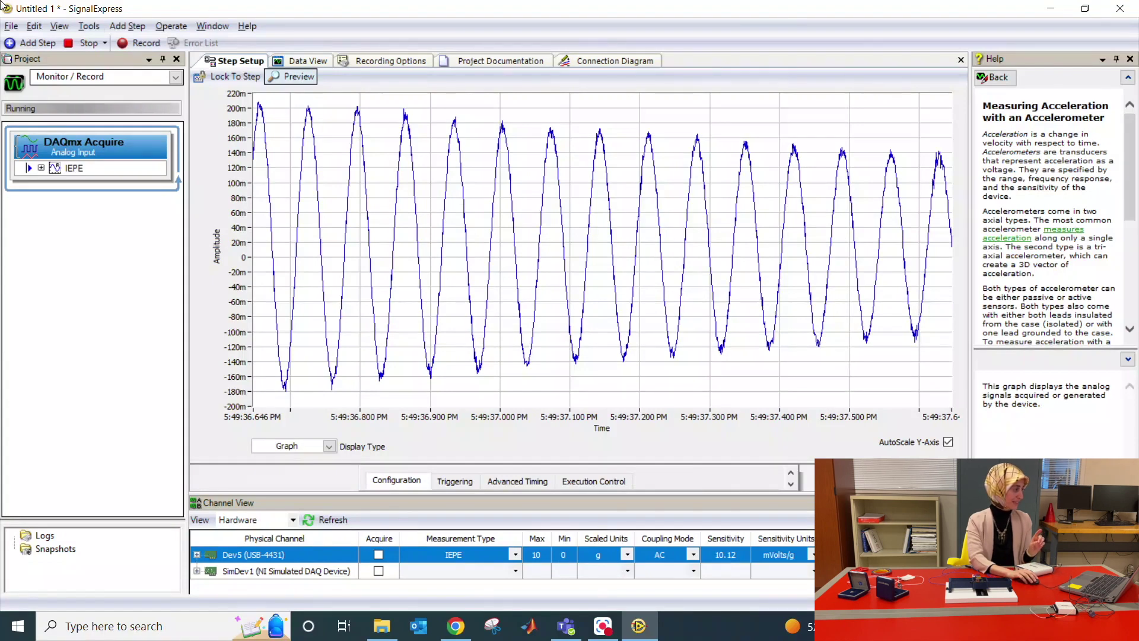
click(80, 46)
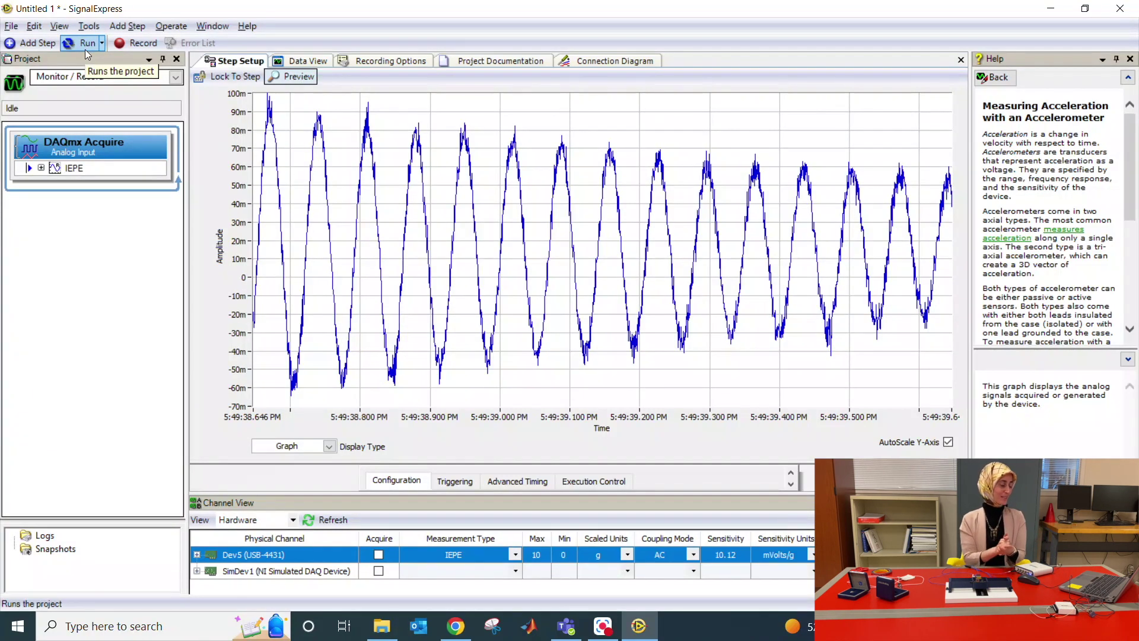
Record a log of the IEPE signal with channel Dev5_ai0 included, and stop the recording
click(130, 46)
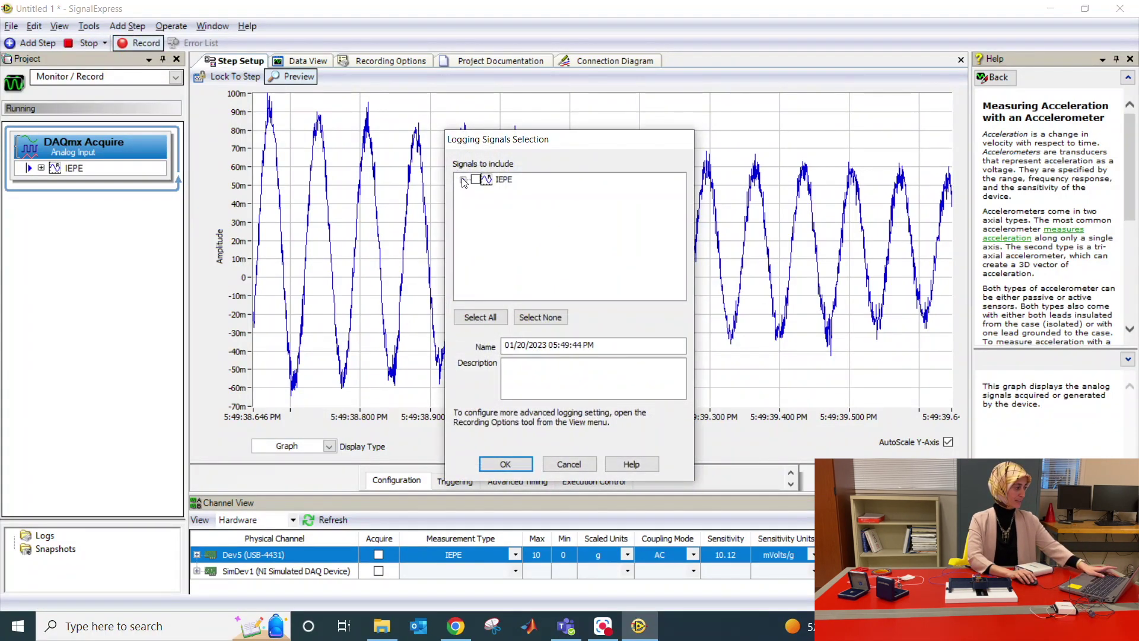
click(463, 179)
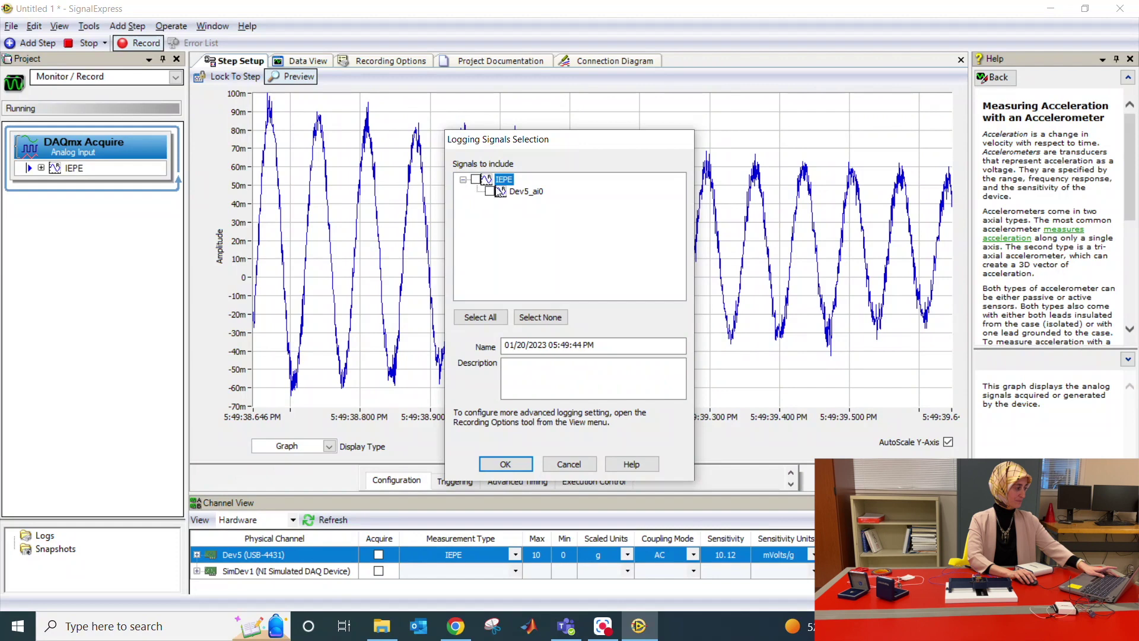
click(490, 192)
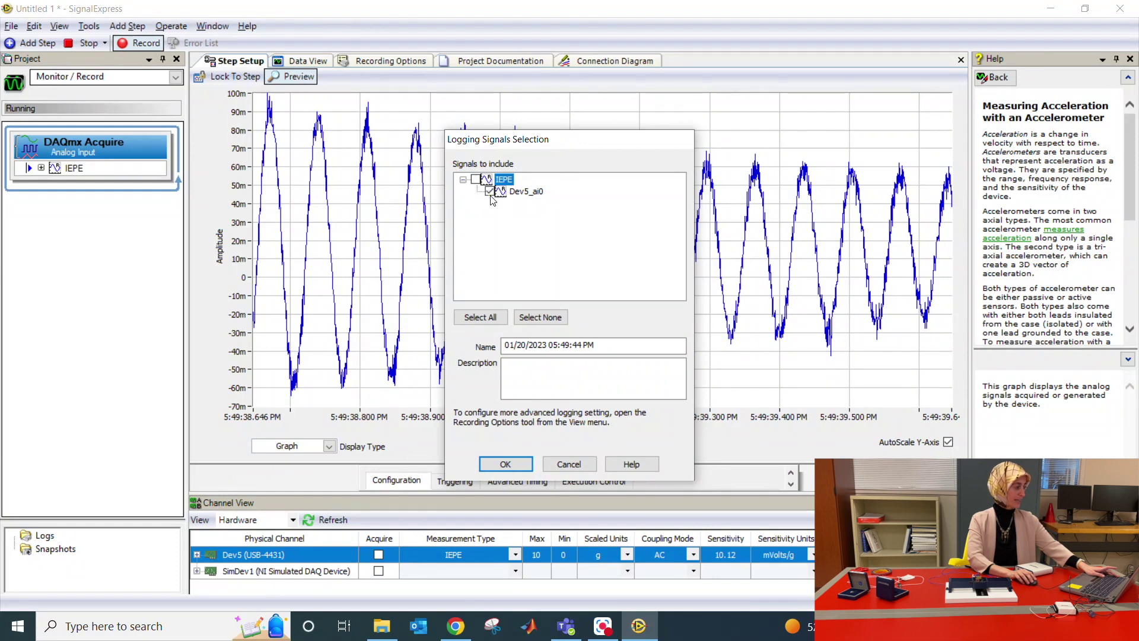
click(476, 181)
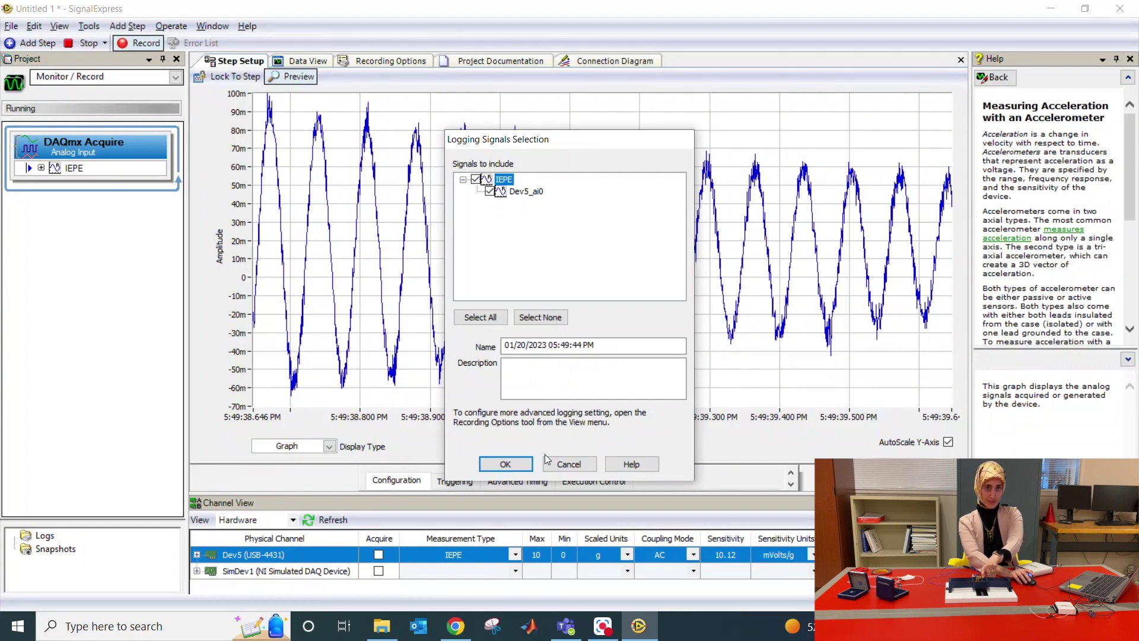
click(514, 470)
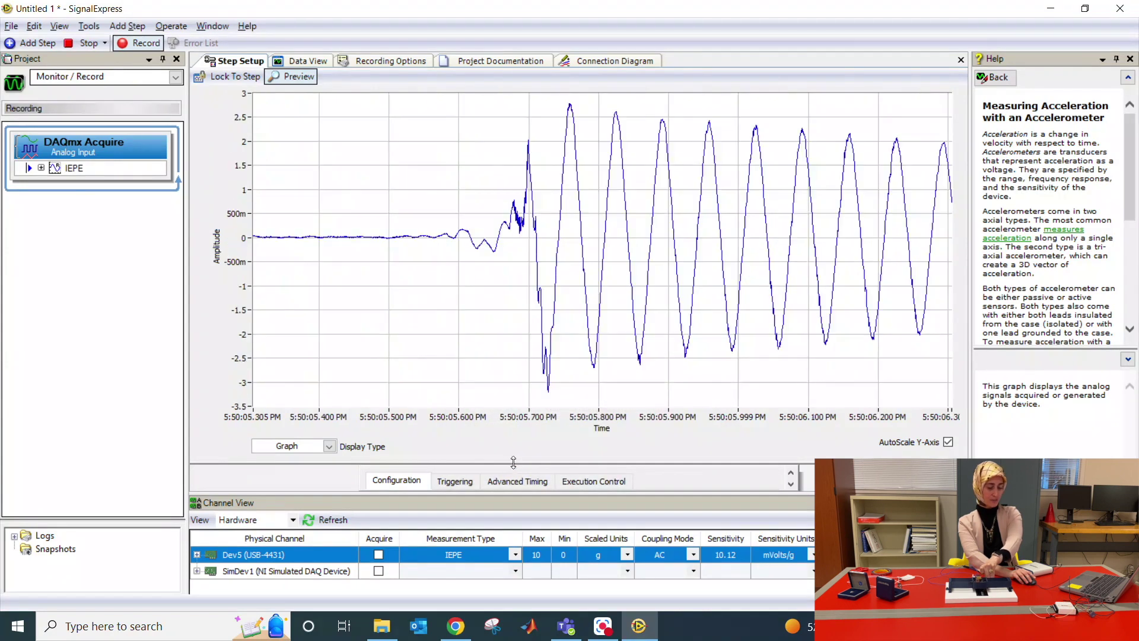
click(83, 47)
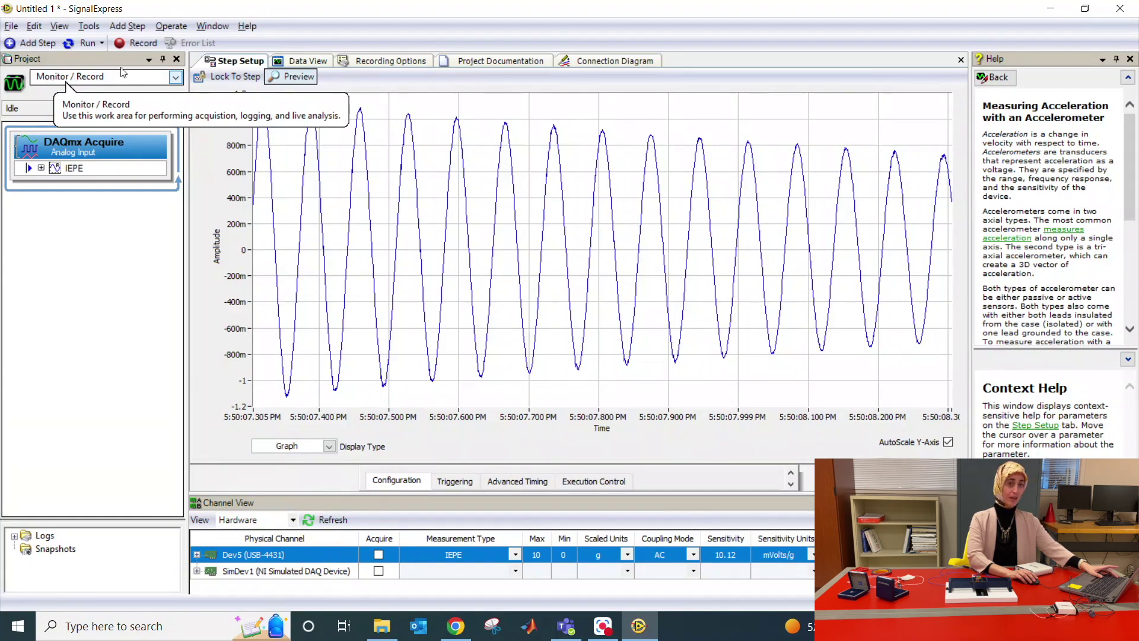
Switch the project to the Playback work area and expand the recorded log down to its Dev5_ai0 signal
click(175, 76)
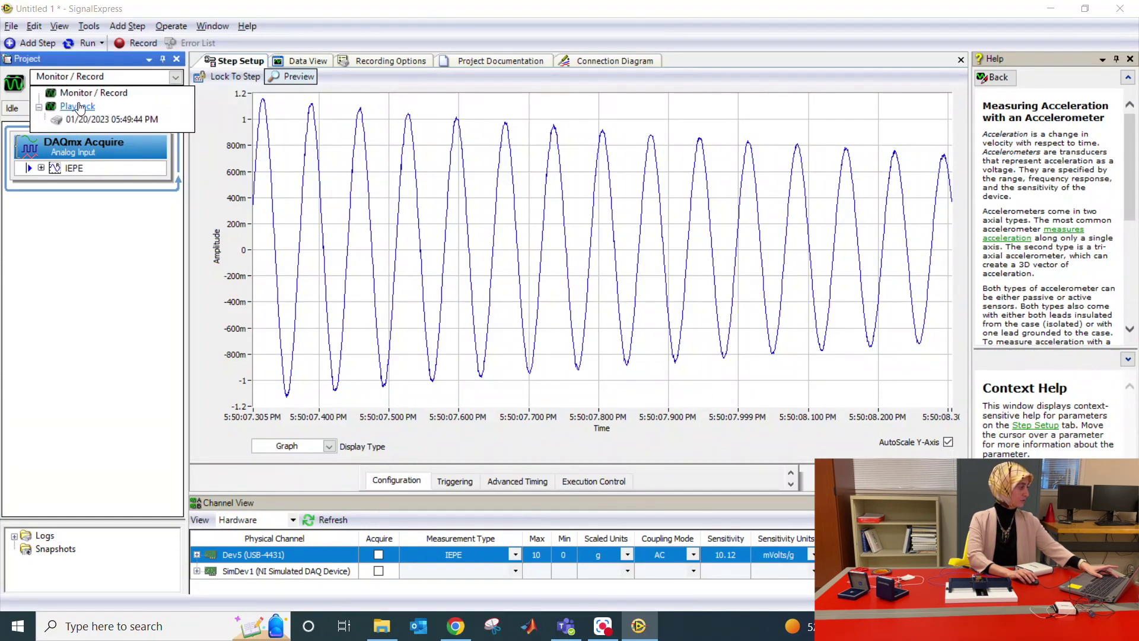
click(79, 107)
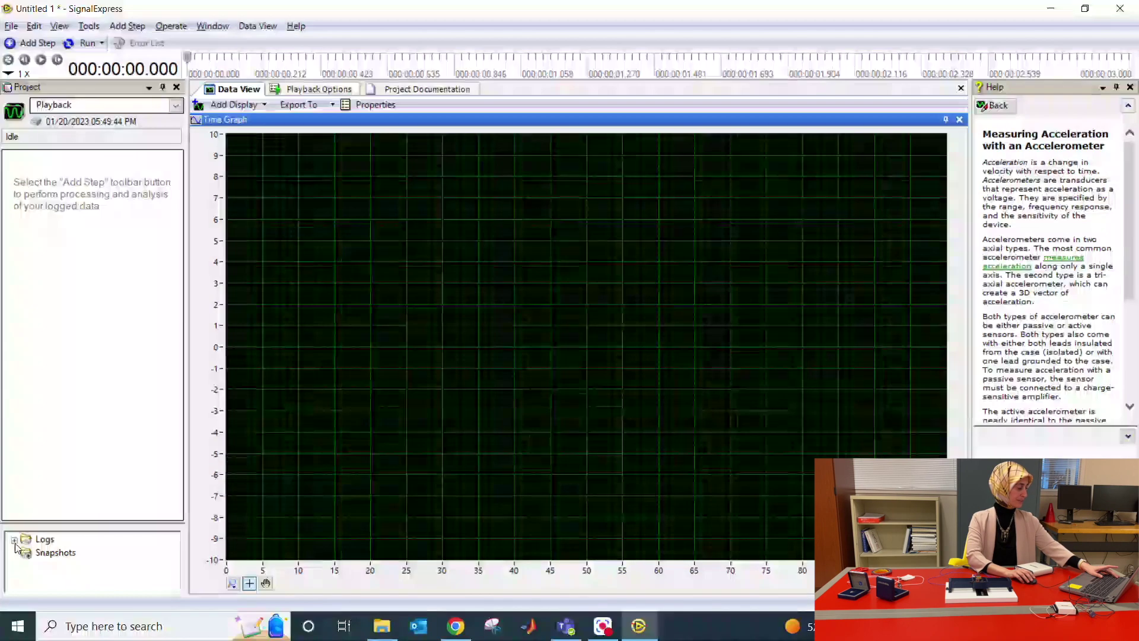
click(14, 541)
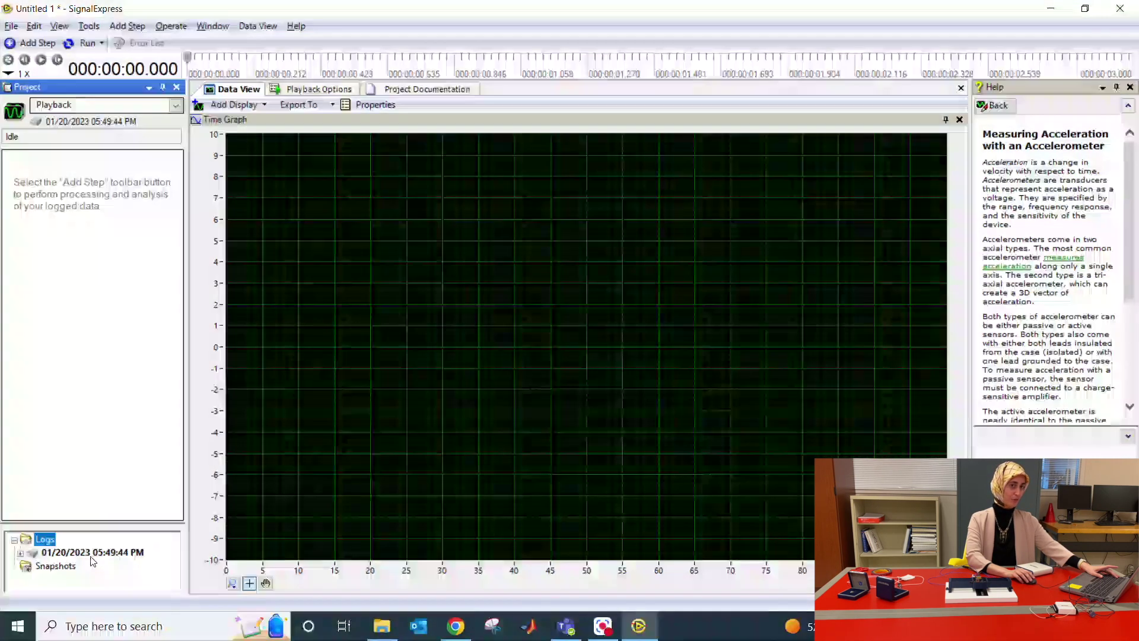
click(20, 555)
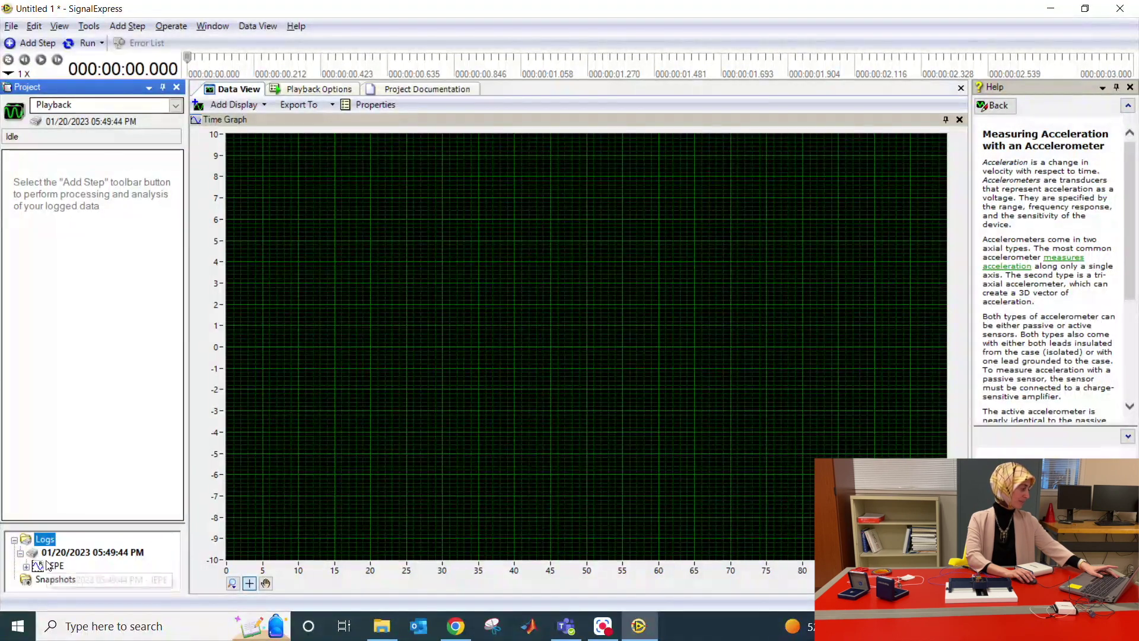
click(26, 566)
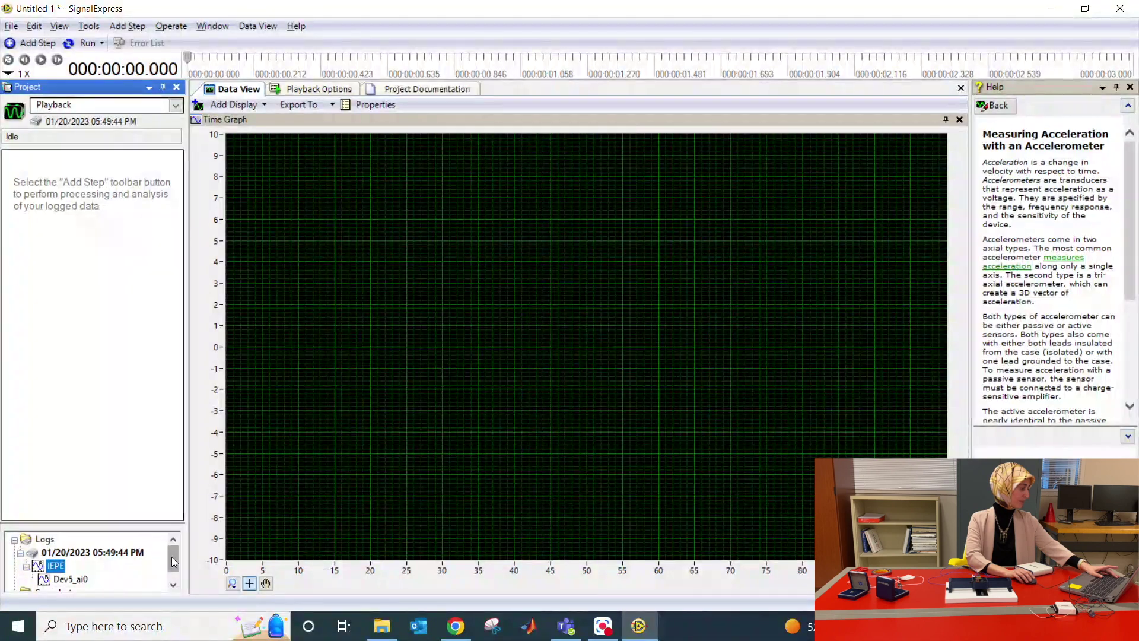
Plot the logged Dev5_ai0 signal on the time graph and play back the recording
scroll(172, 561, down, 1)
drag(70, 566, 399, 369)
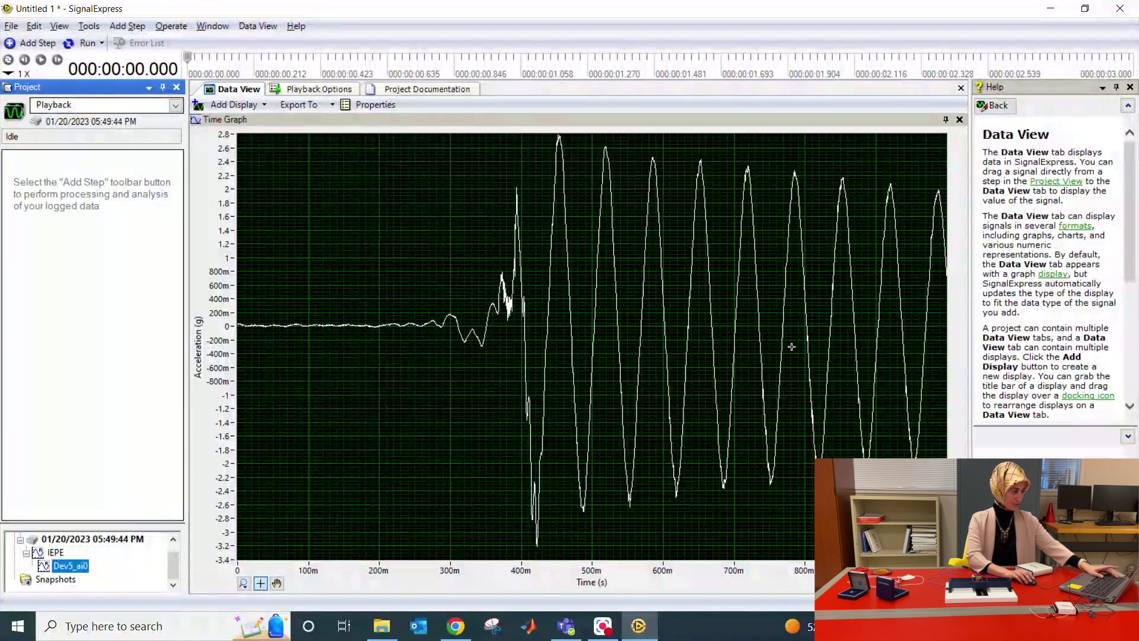
click(43, 61)
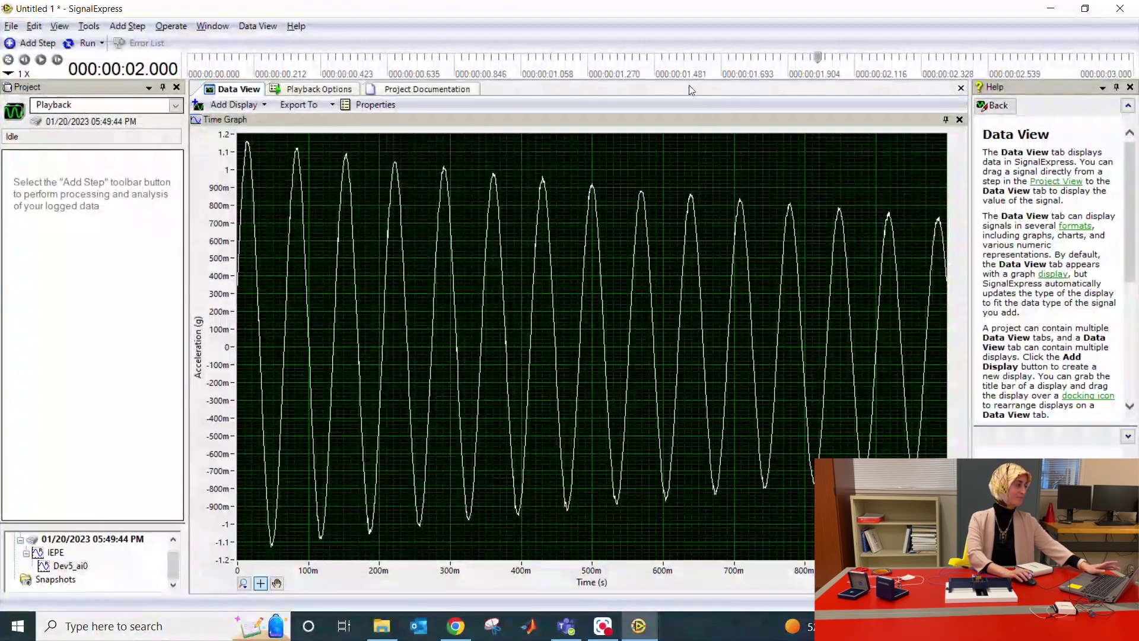
Export the time graph data to Microsoft Excel and rename the exported worksheet acc_translational
click(603, 121)
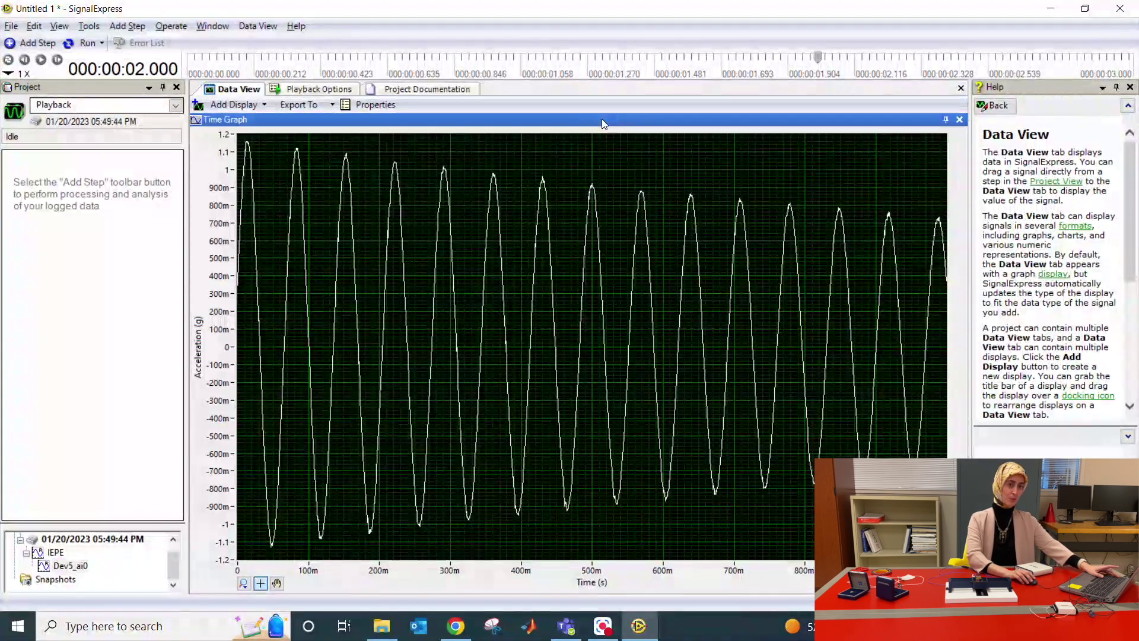
click(323, 107)
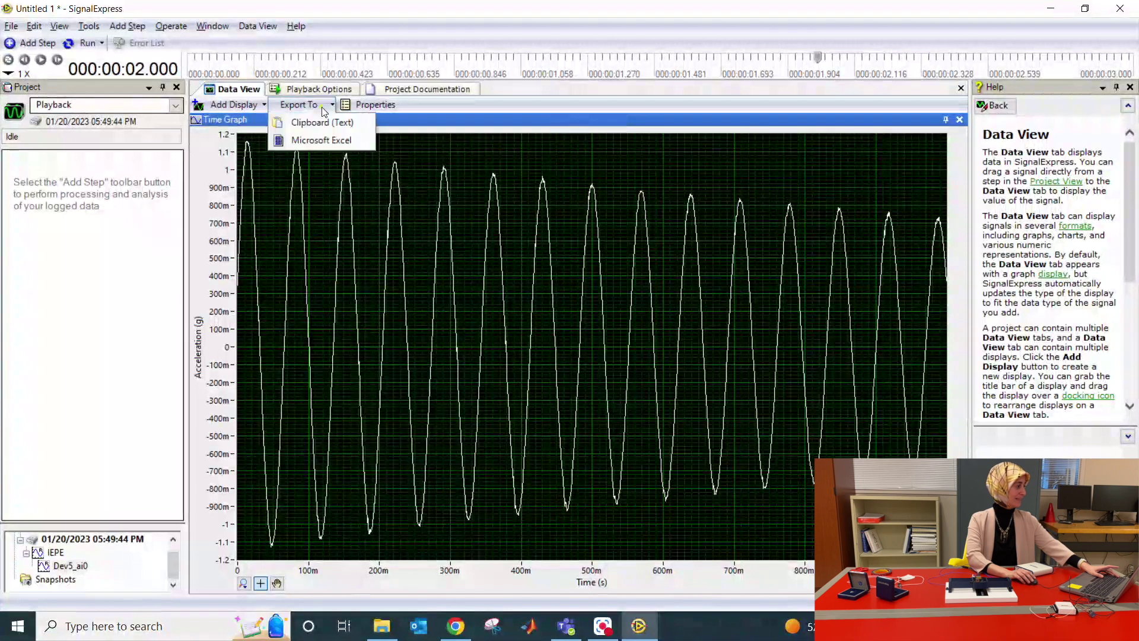
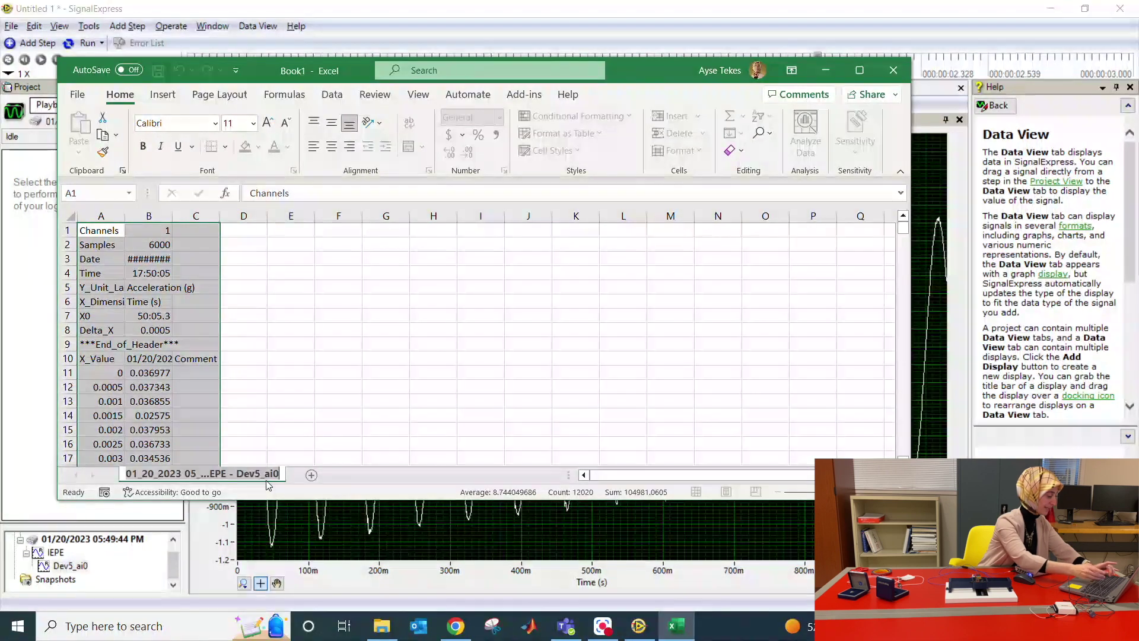
text(a)
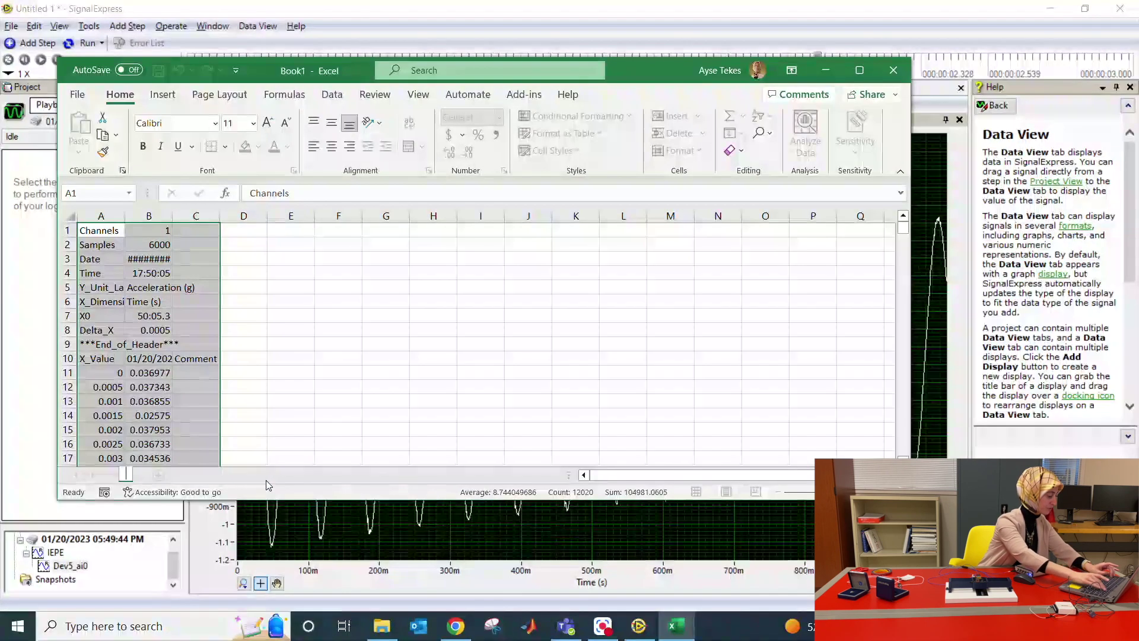
text(cc_)
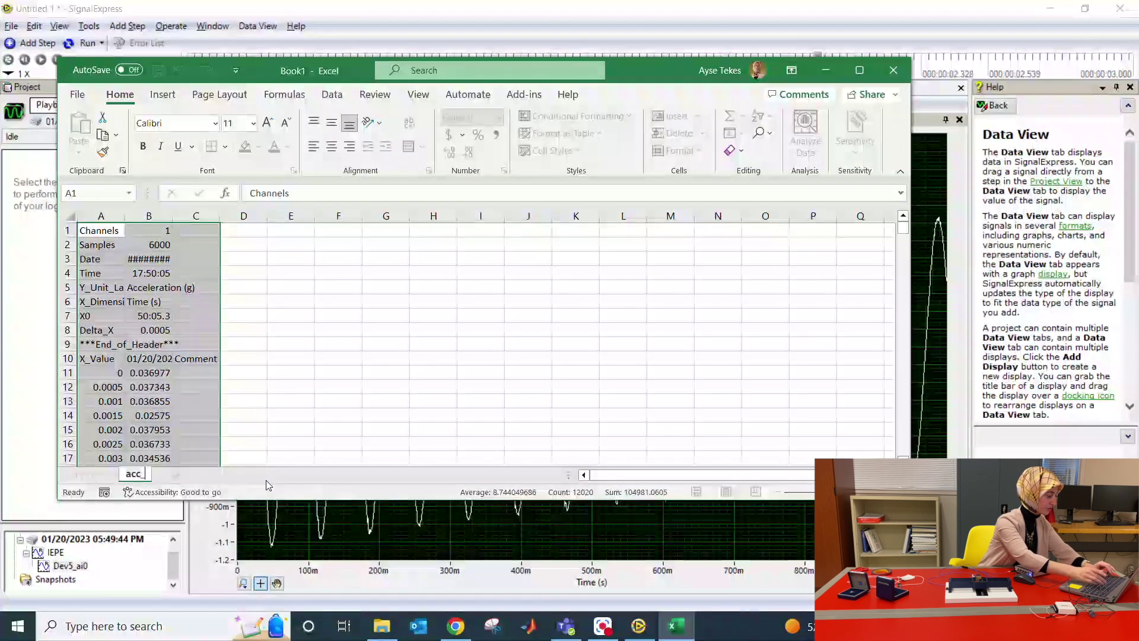
text(translational)
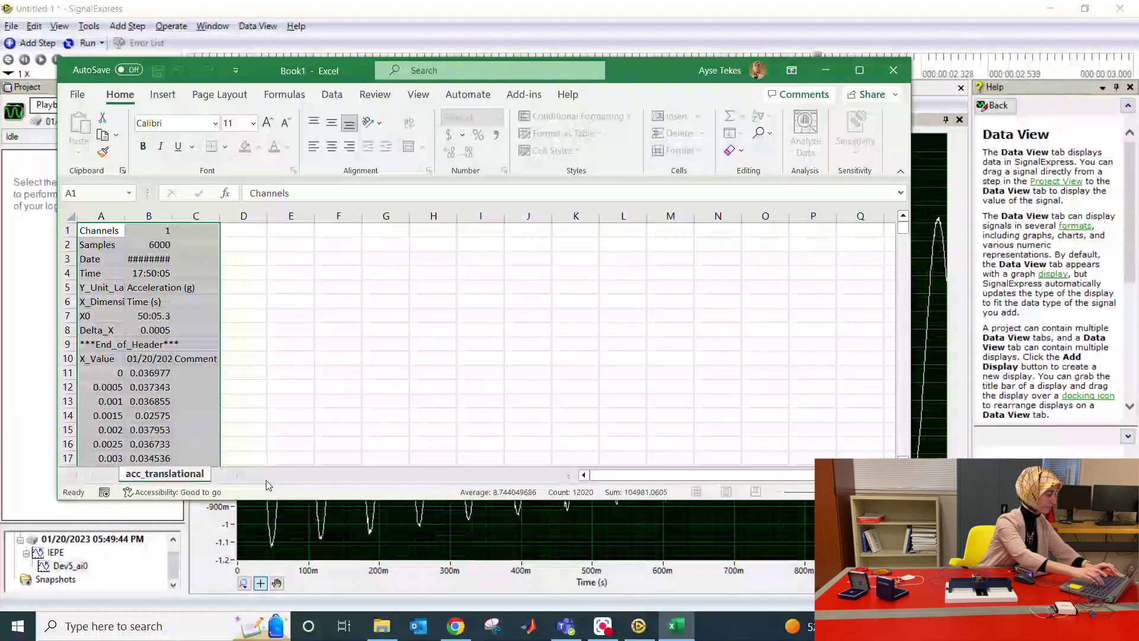
click(251, 415)
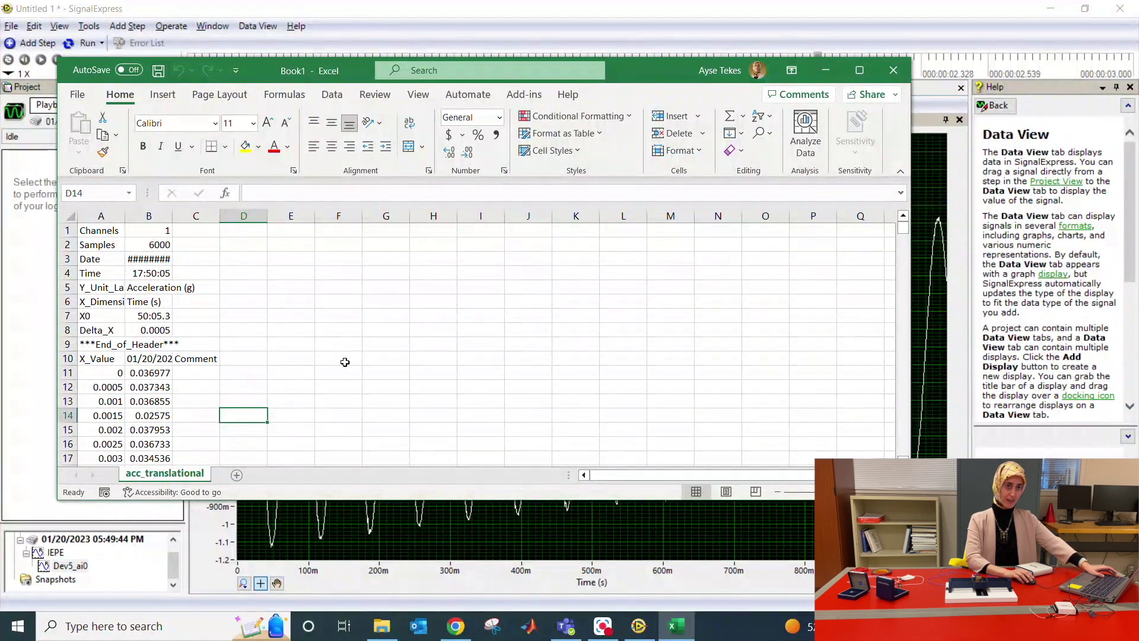
Return to SignalExpress and switch the project to the Monitor / Record work area
click(52, 324)
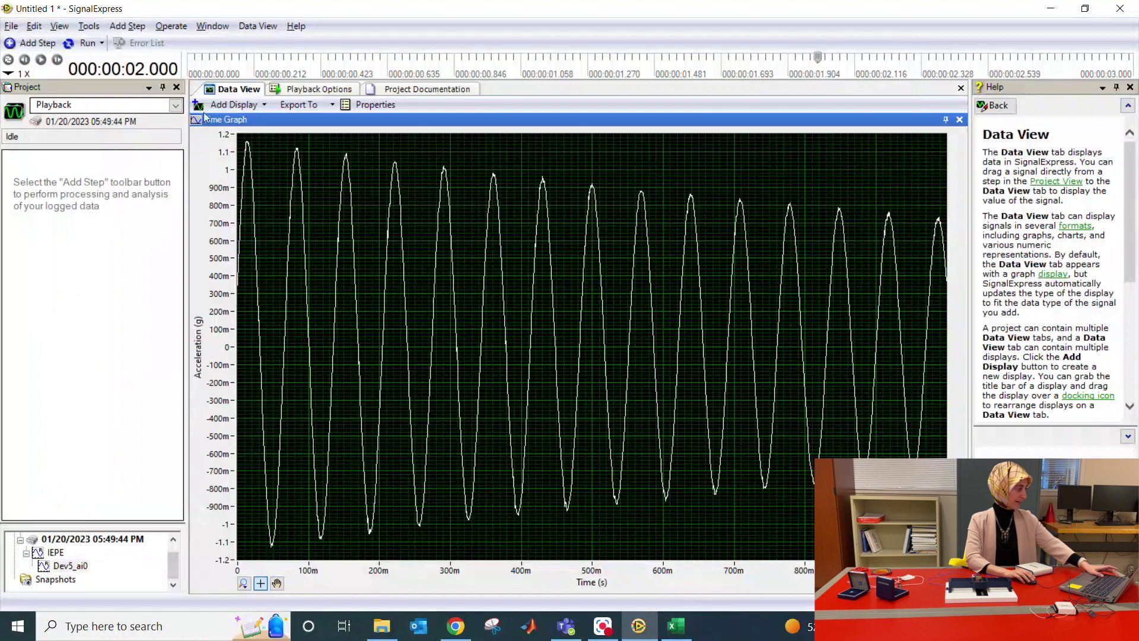
click(176, 105)
click(121, 123)
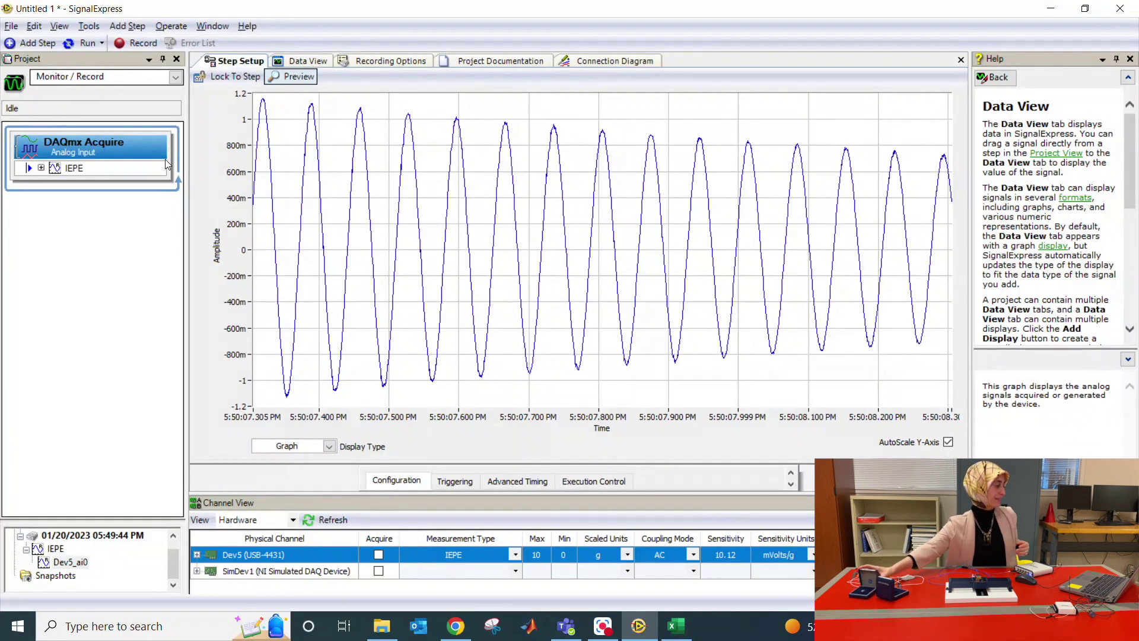
mouse_move(256, 174)
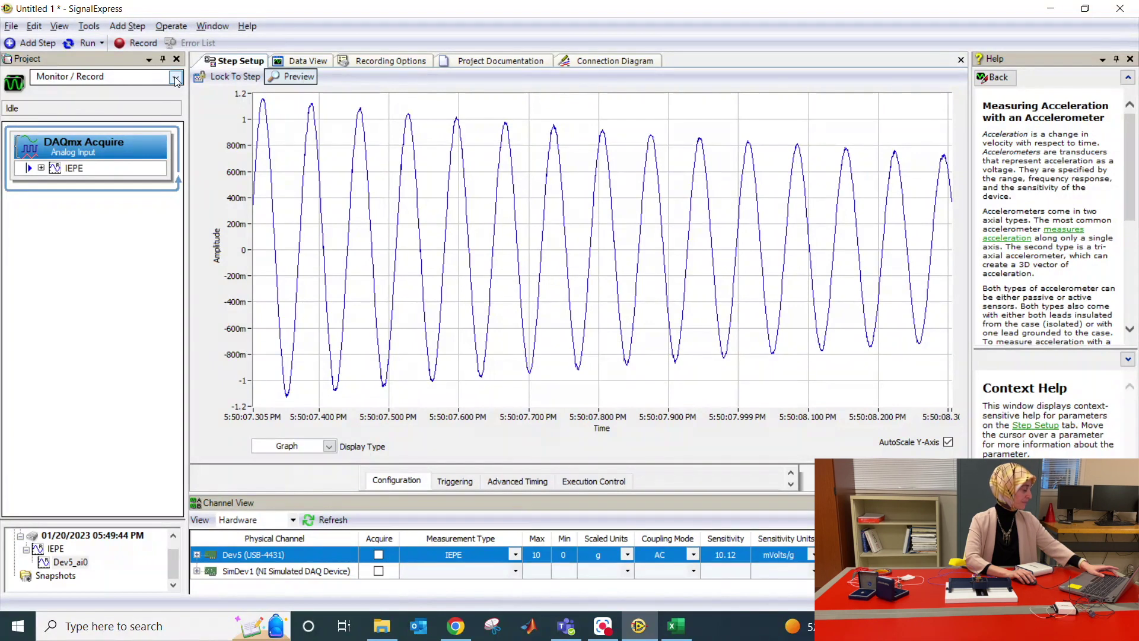
click(176, 80)
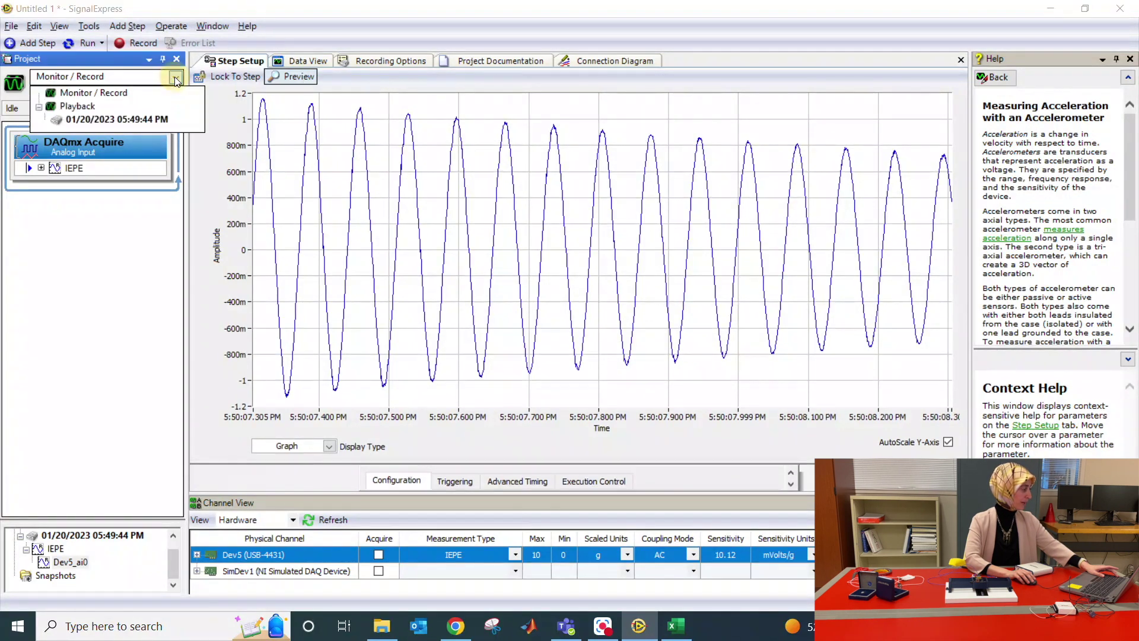
click(122, 92)
Record a second log with the IEPE signal included, and stop the recording
click(138, 43)
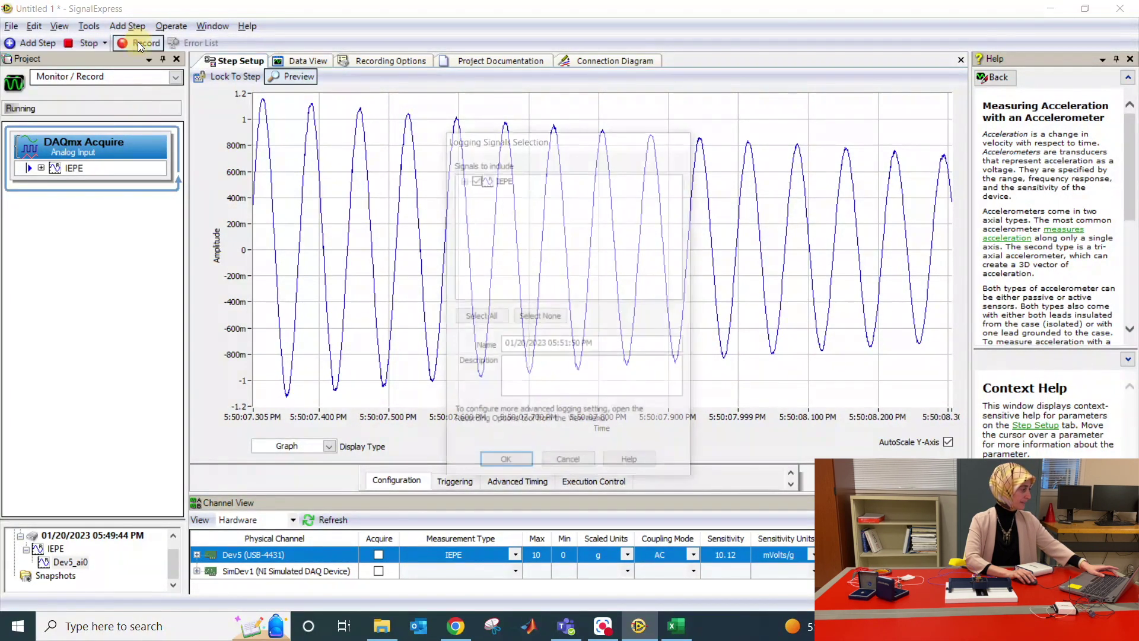
click(476, 179)
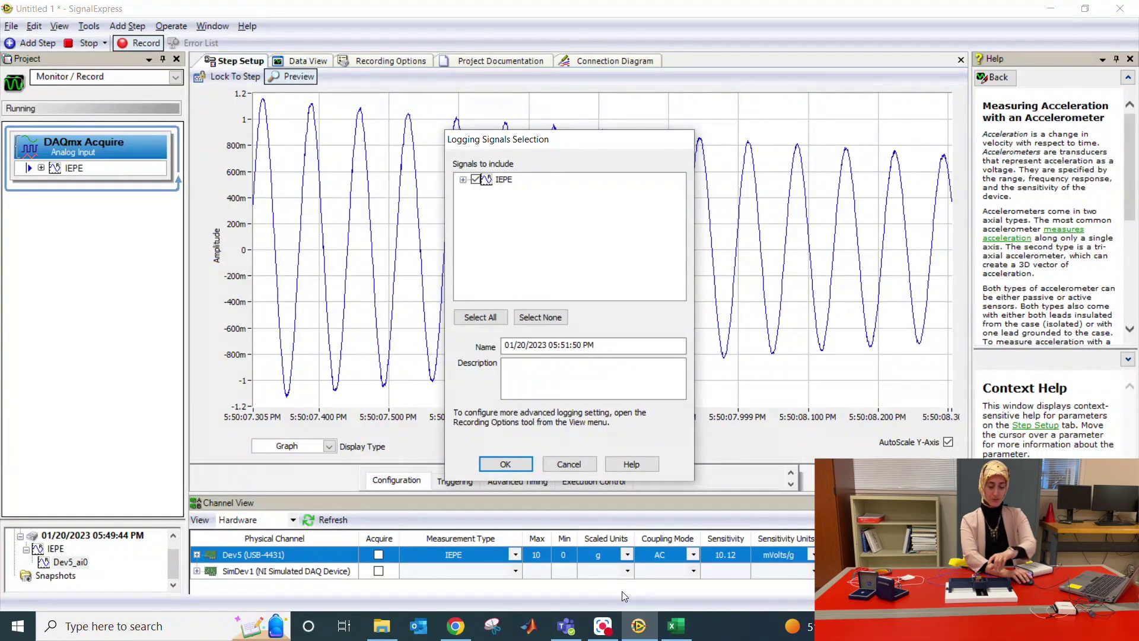
click(506, 465)
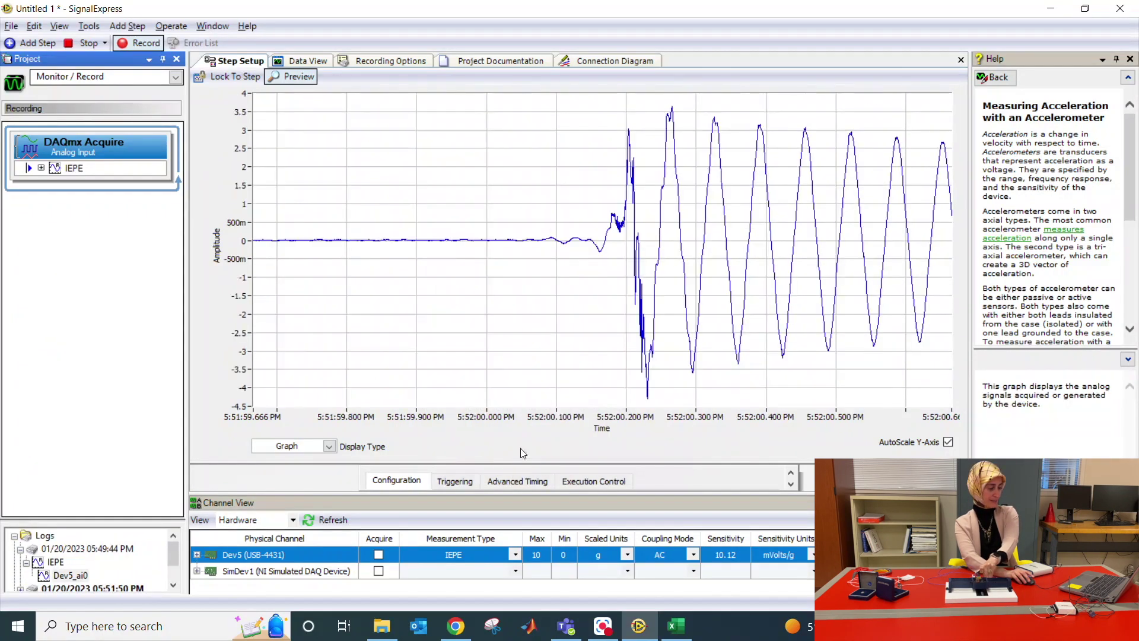
click(89, 45)
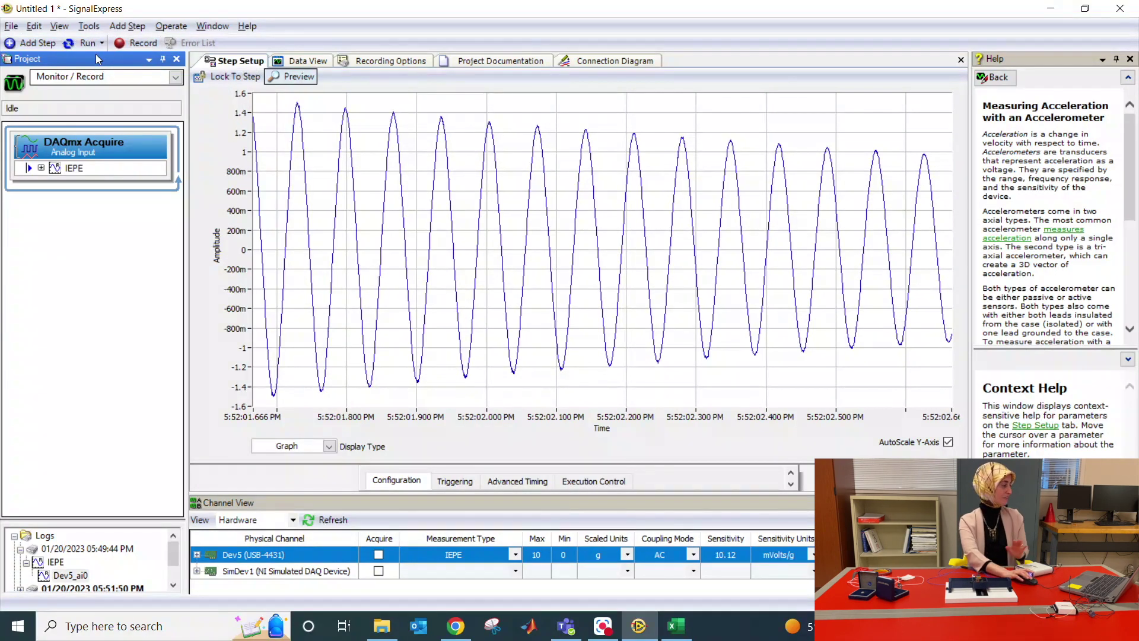
Load the 01/20/2023 05:51:50 PM log for playback and export its time graph data to Microsoft Excel
click(108, 79)
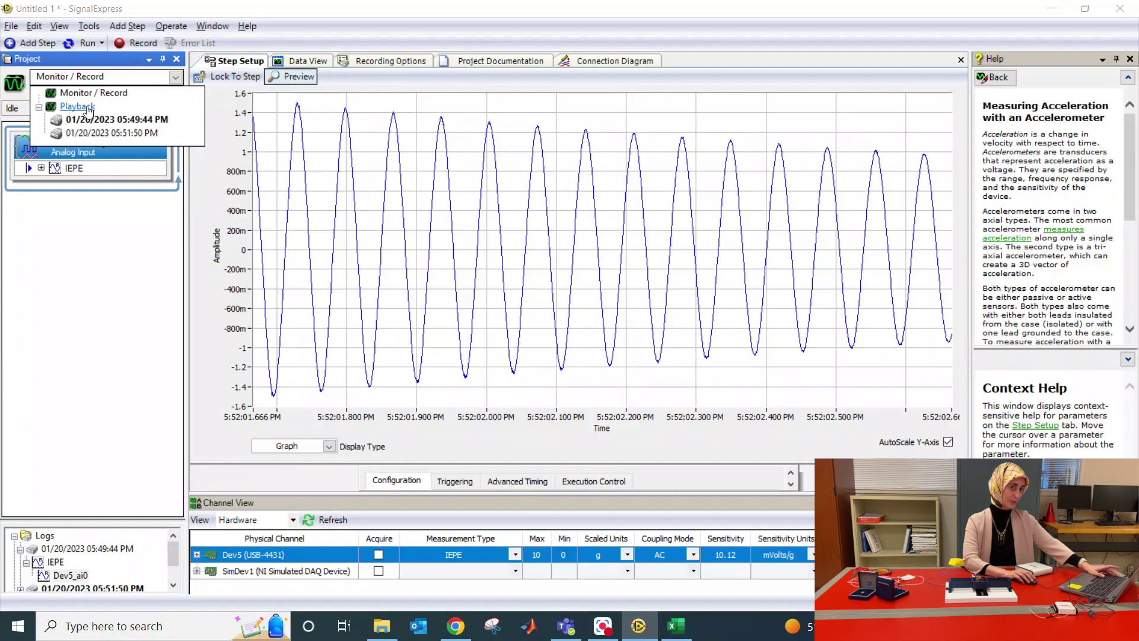
click(126, 133)
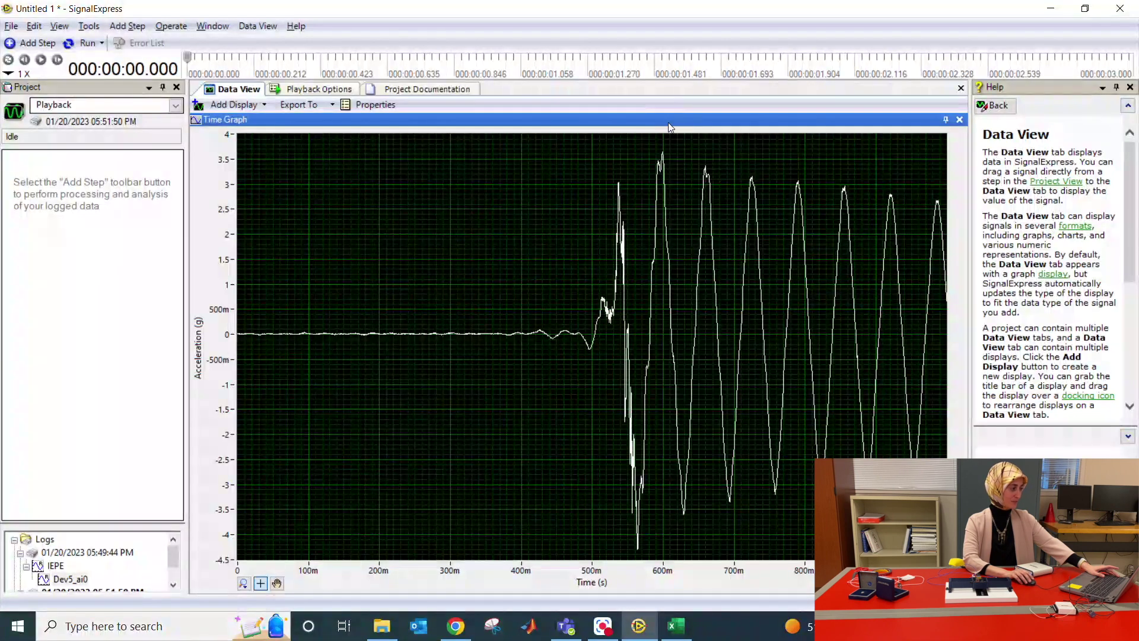
click(330, 105)
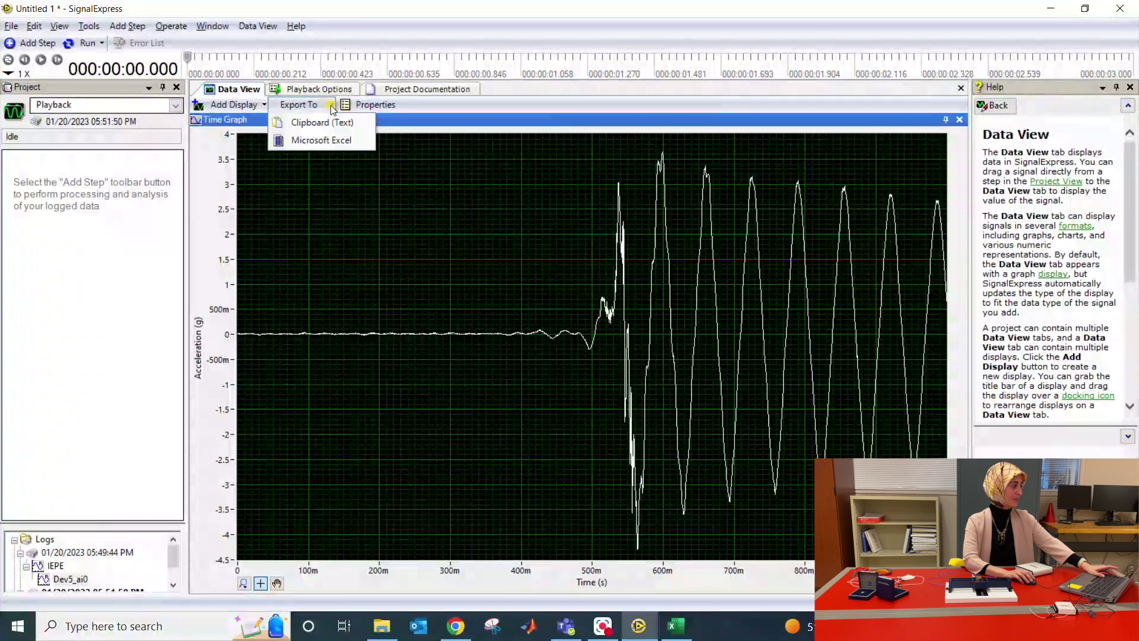
click(341, 140)
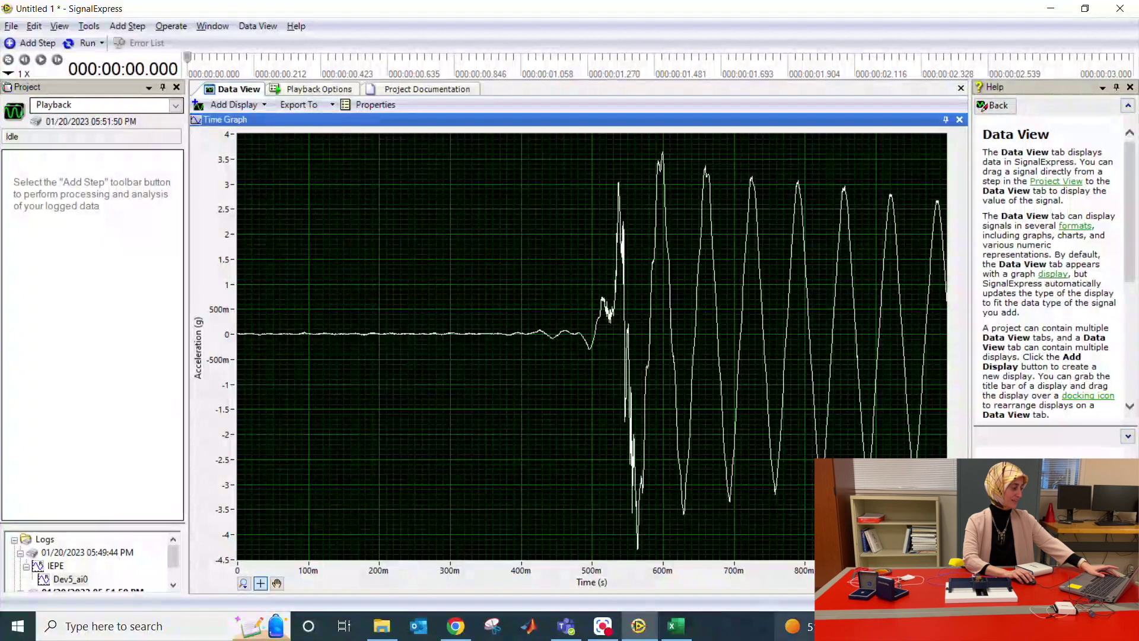
Switch to Excel and rename the newly exported worksheet acc_translational 2
click(690, 628)
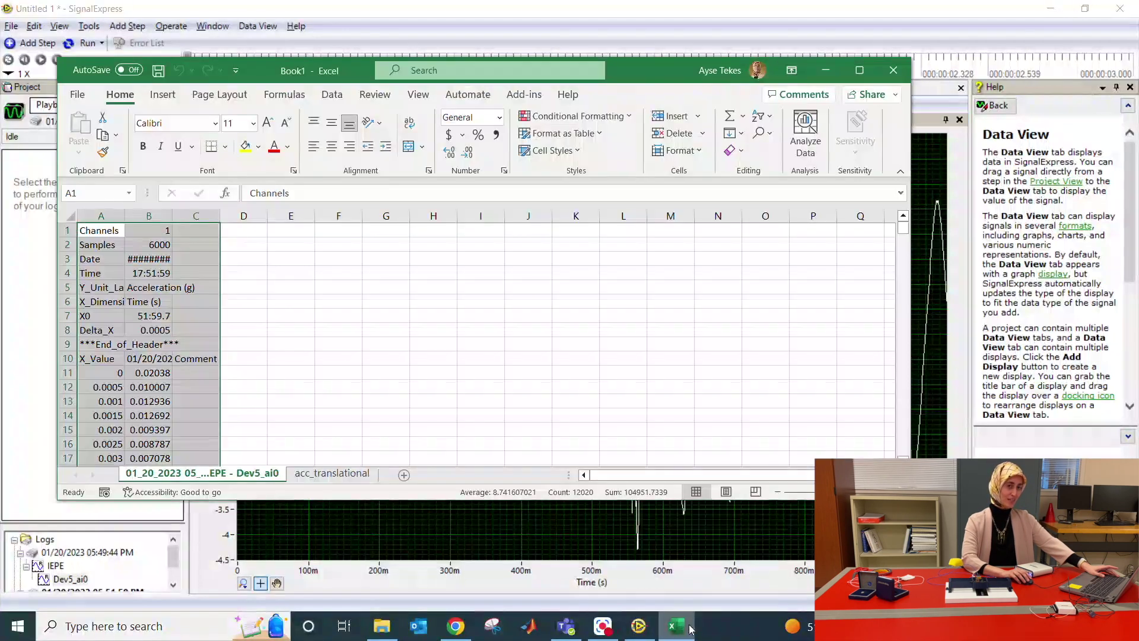
click(233, 474)
double_click(232, 475)
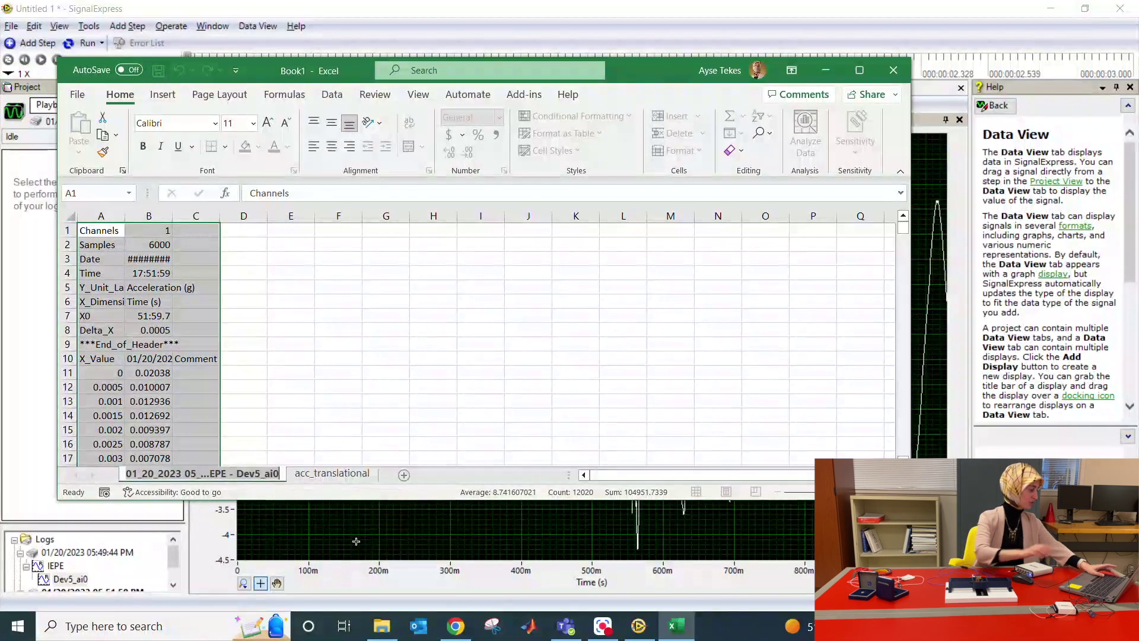
text(acc_tar)
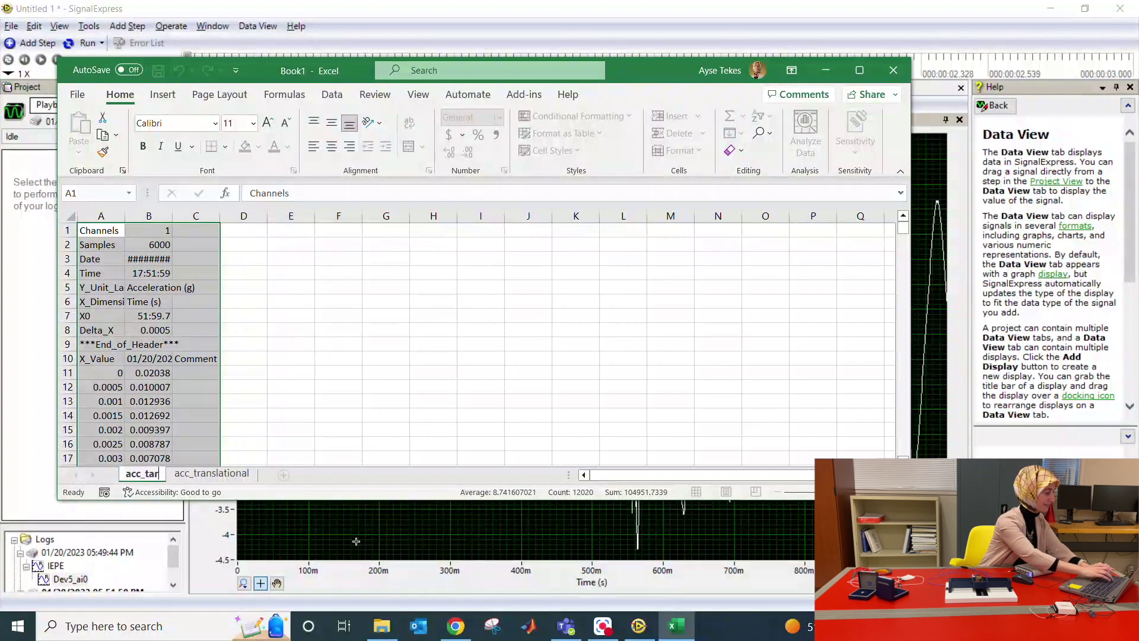
key(BackSpace)
key(BackSpace)
text(ranslational 2)
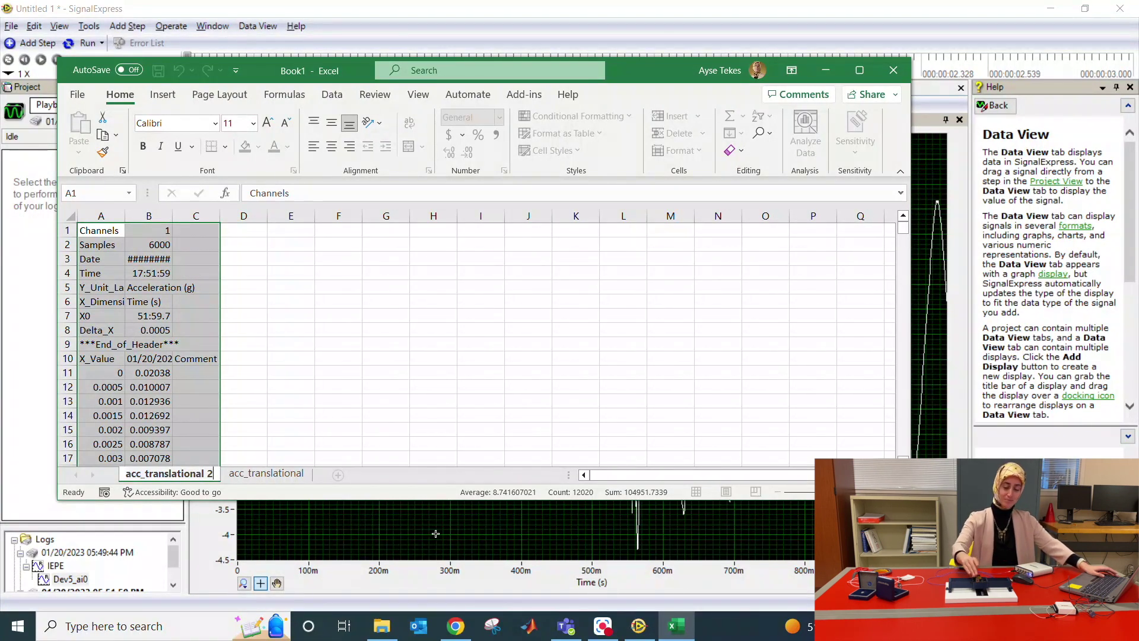
key(Return)
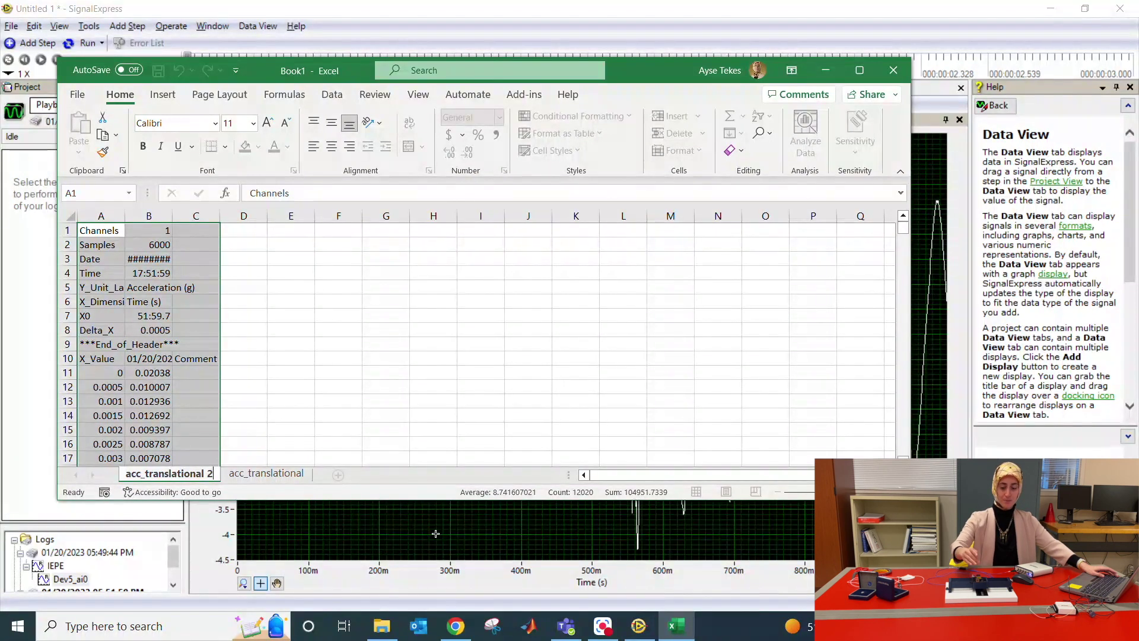